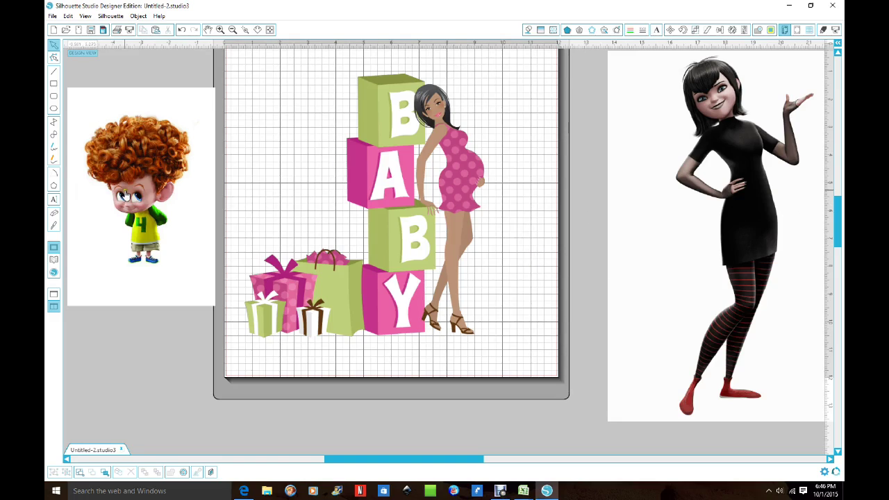
Reposition the boy and woman-in-black images beside the page and move the BABY graphic to the page's left edge.
drag(138, 251, 148, 270)
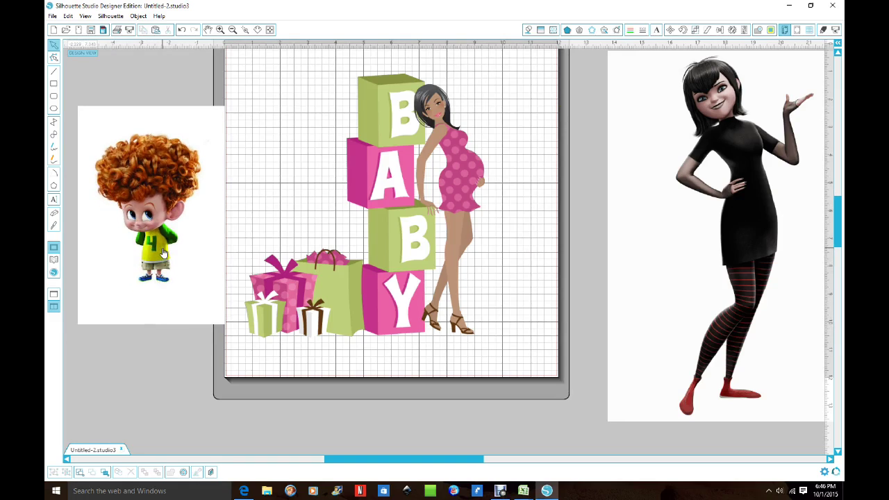
mouse_move(163, 253)
mouse_down()
mouse_move(156, 266)
mouse_move(159, 243)
mouse_up()
drag(737, 193, 722, 199)
drag(410, 248, 426, 257)
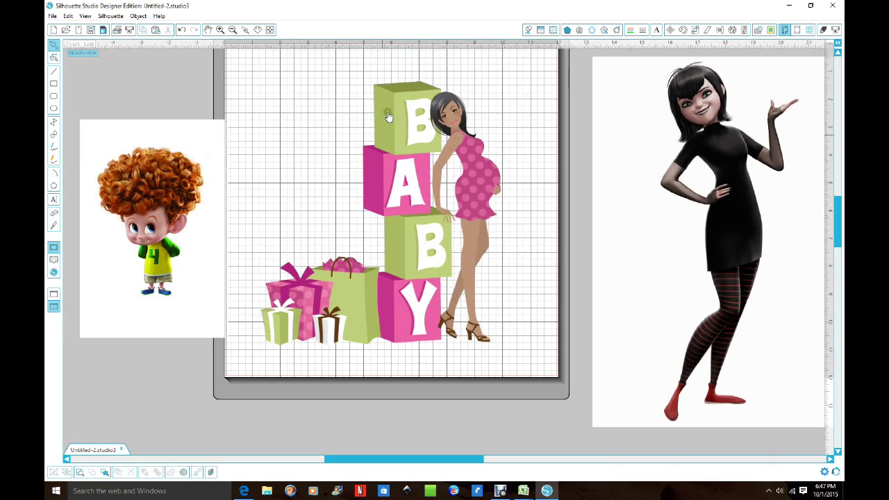
drag(413, 263, 415, 264)
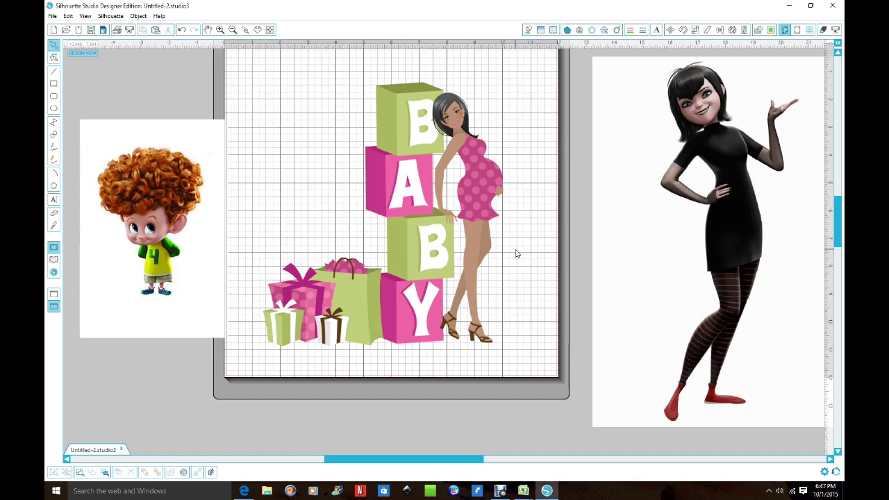
drag(443, 243, 446, 244)
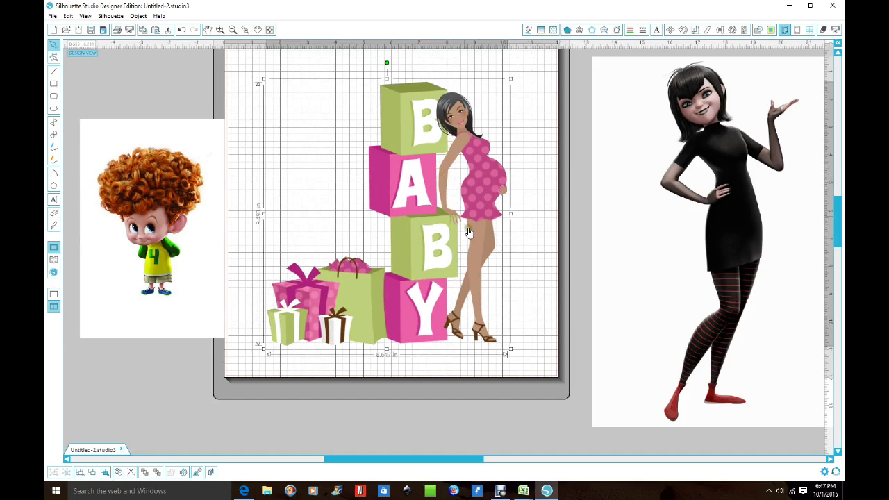
drag(143, 228, 66, 217)
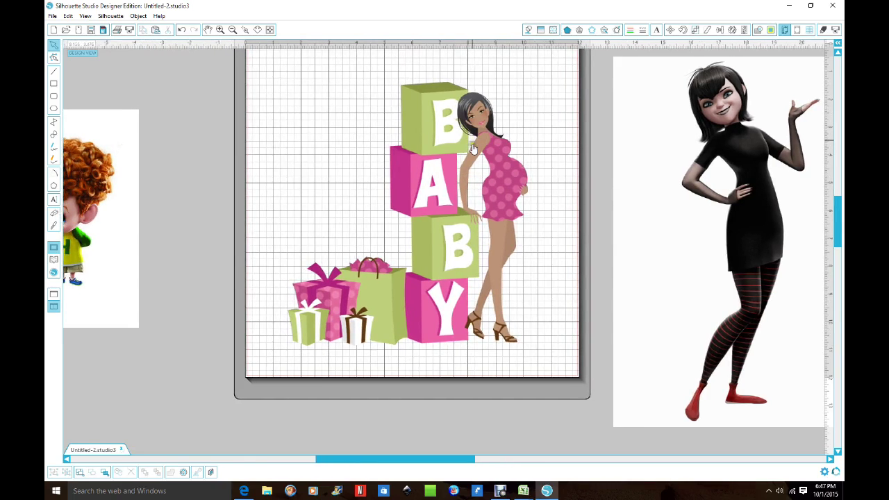
drag(478, 266, 436, 272)
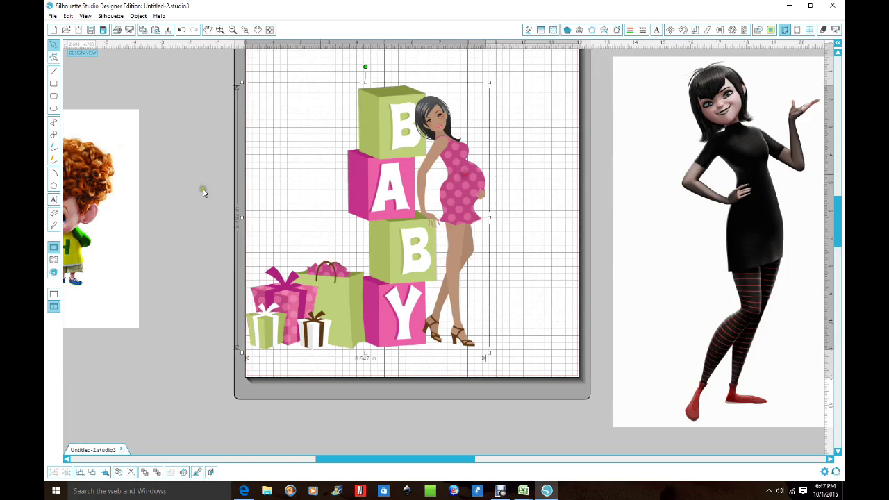
Duplicate the BABY graphic and spread the two copies apart over opposite sides of the page.
scroll(56, 228, left, 1)
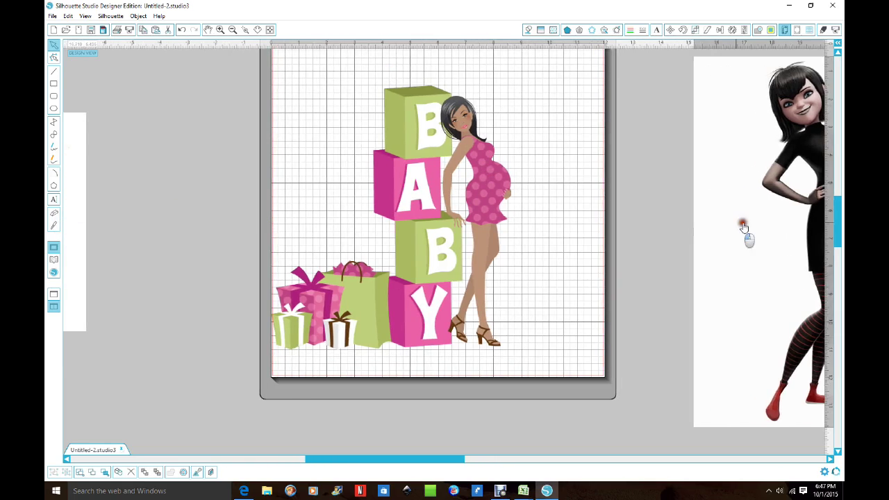
click(305, 140)
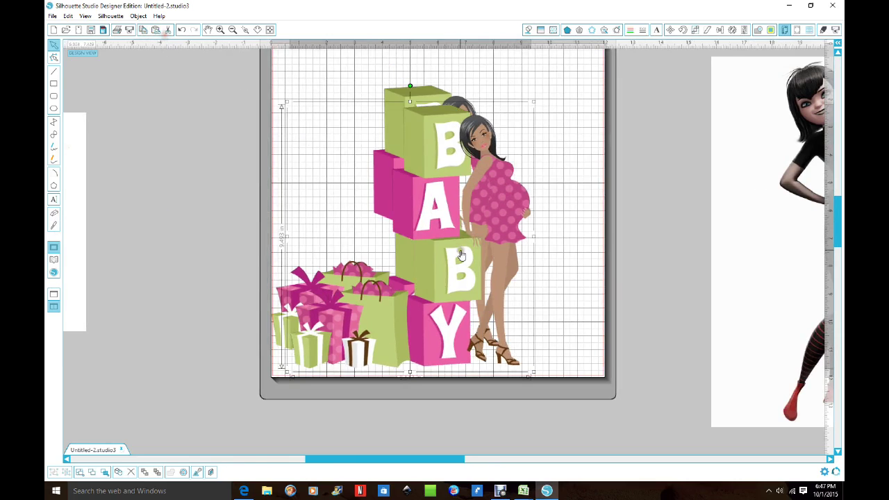
click(156, 33)
click(364, 193)
drag(364, 193, 244, 185)
click(165, 233)
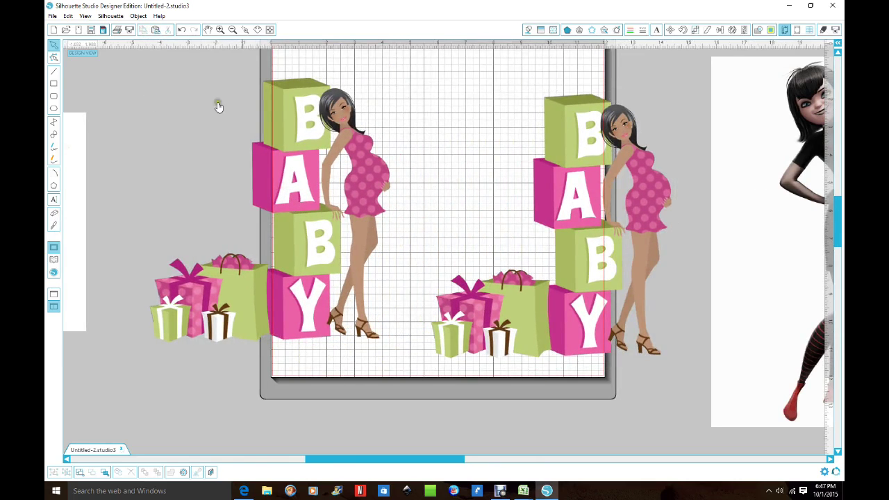
click(213, 187)
drag(321, 262, 283, 261)
mouse_move(582, 309)
mouse_down()
mouse_move(521, 294)
mouse_move(595, 299)
mouse_up()
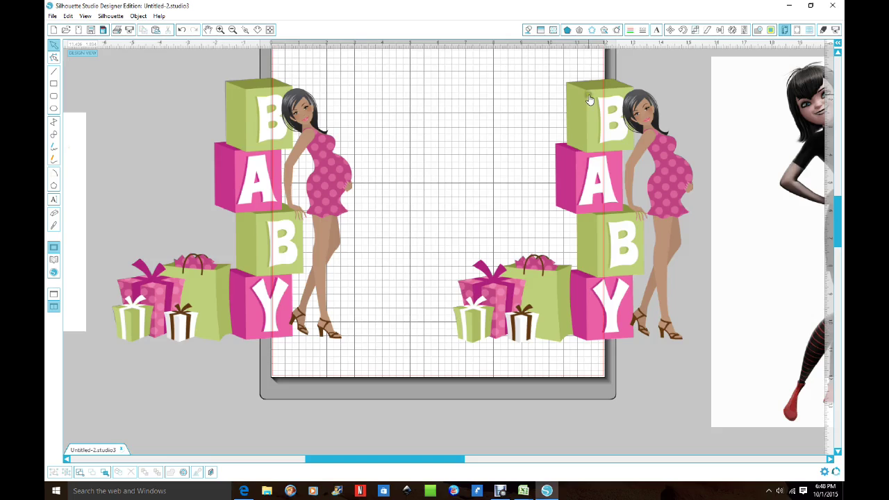
Shift the woman-in-black image beside the page and bring the right-hand BABY copy fully onto the page.
drag(757, 236, 709, 147)
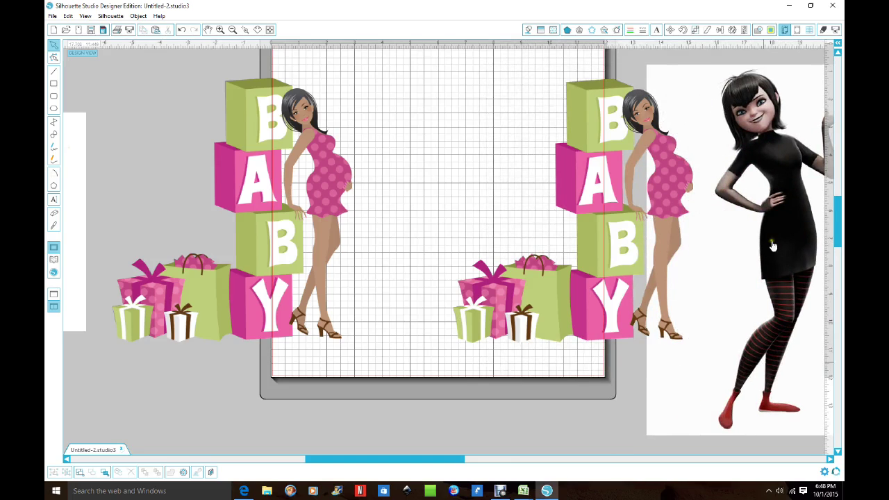
drag(738, 282, 756, 284)
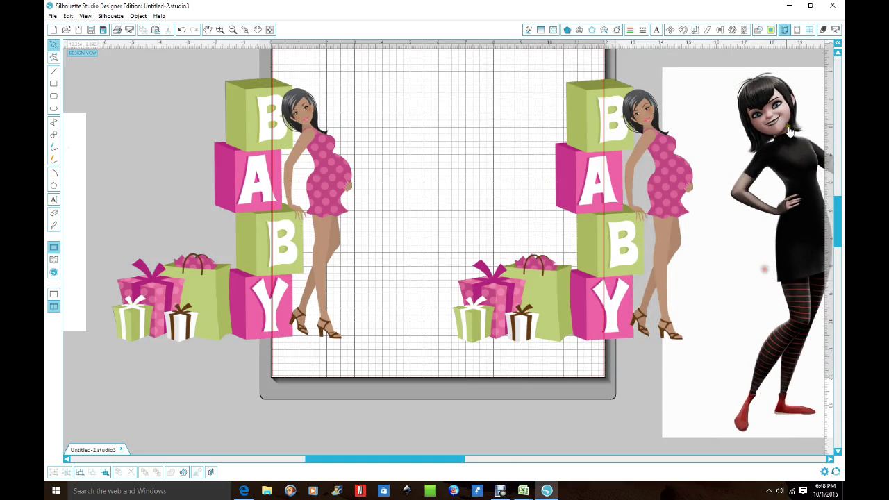
drag(672, 187, 612, 189)
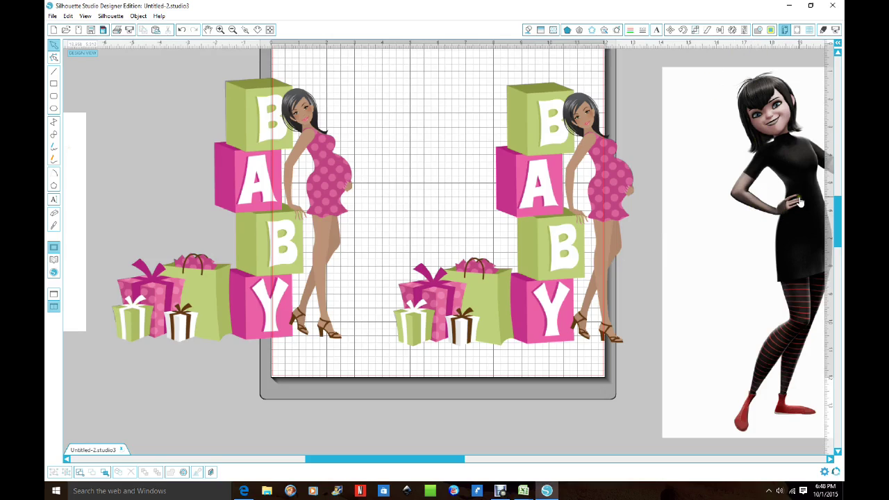
click(779, 191)
drag(779, 192, 787, 205)
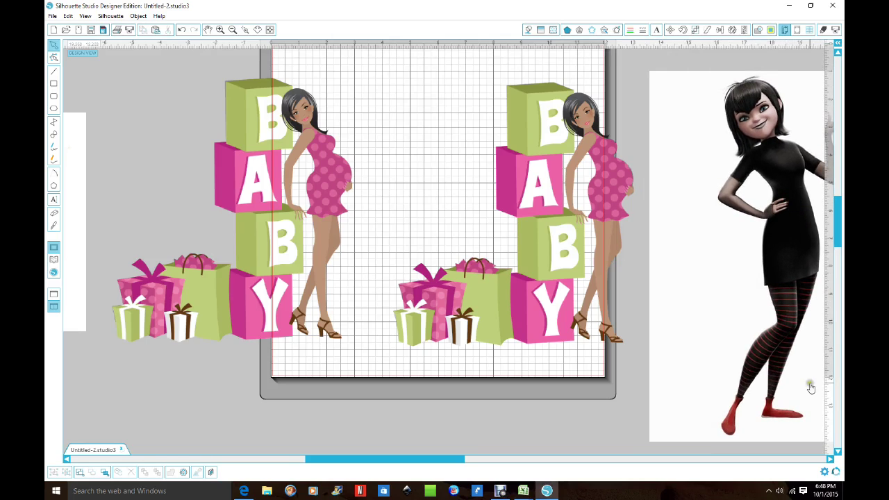
drag(802, 230, 793, 249)
click(793, 249)
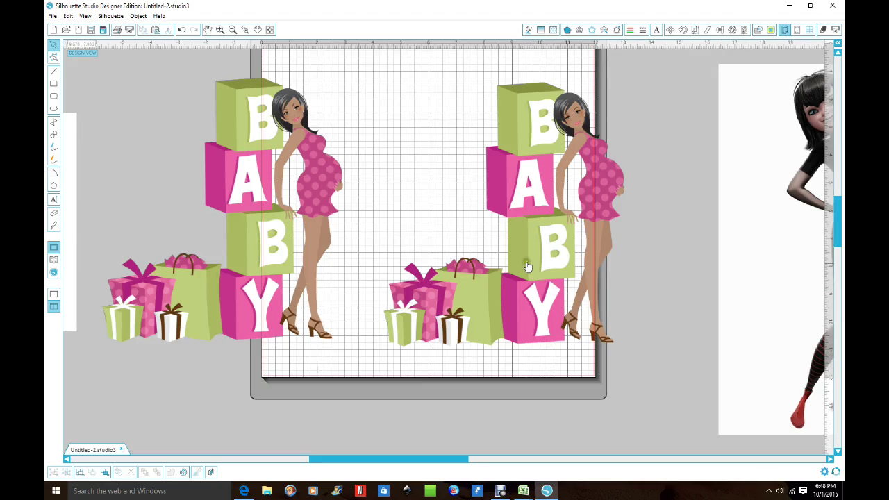
drag(528, 187, 493, 186)
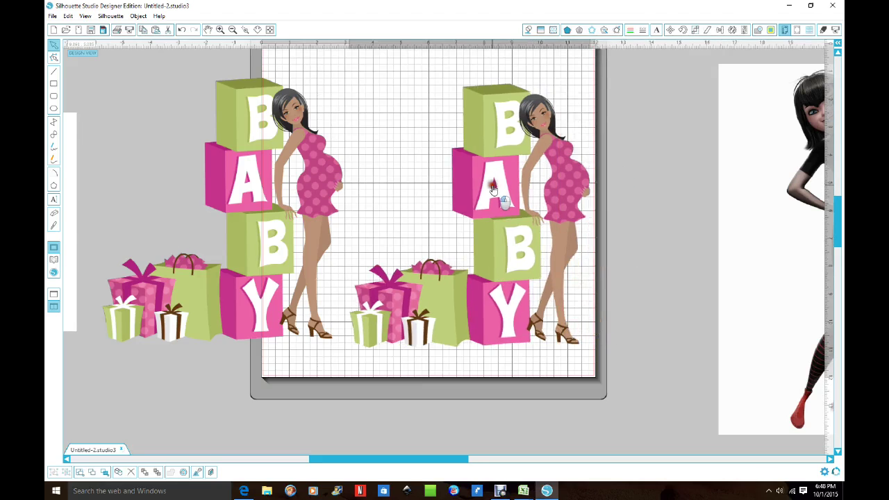
Show the cut lines and apply the Cut Edge style to the BABY copy lying fully on the page.
click(823, 30)
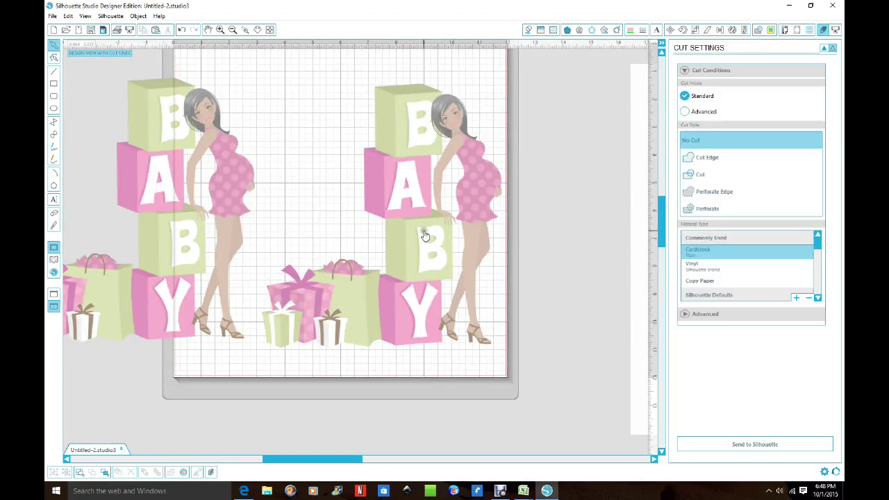
click(210, 195)
click(416, 214)
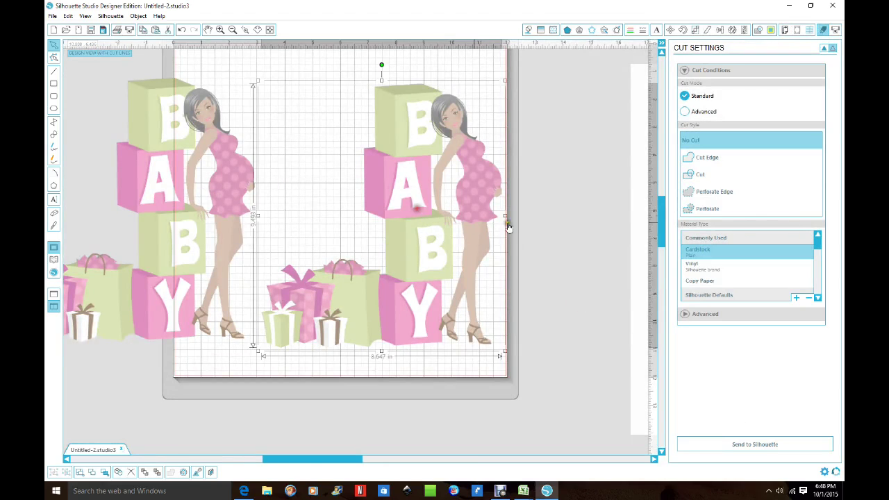
click(698, 160)
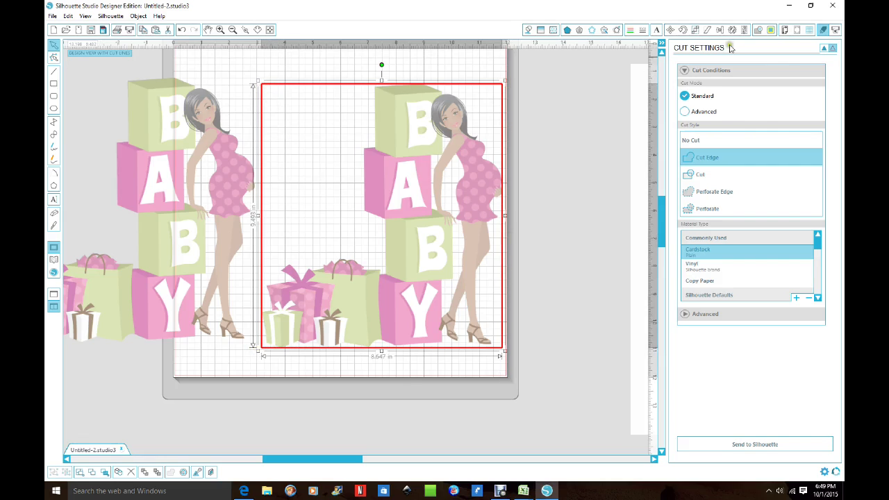
Move the BABY copy with the rectangular cut line partly past the page's right edge.
drag(422, 173, 545, 164)
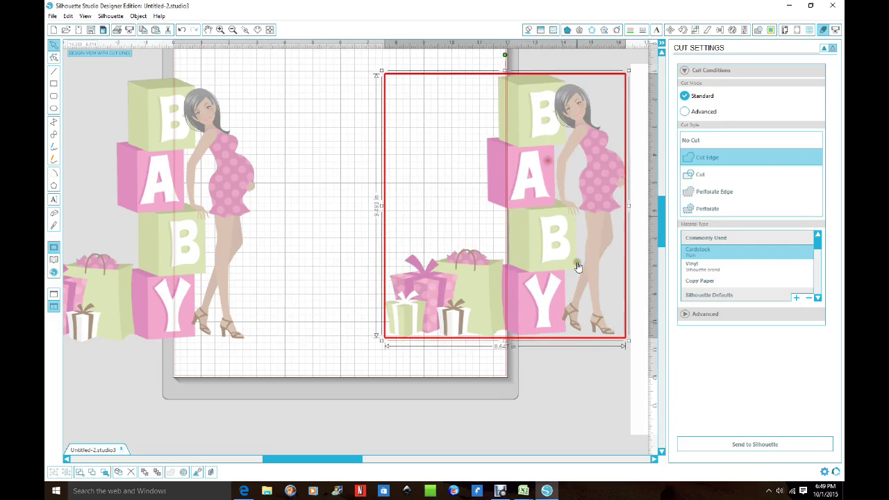
drag(602, 335, 581, 341)
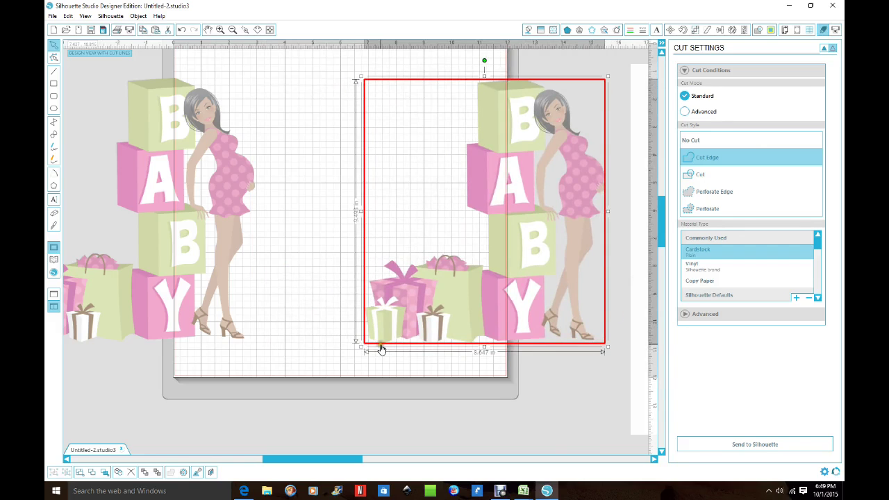
drag(542, 197, 511, 204)
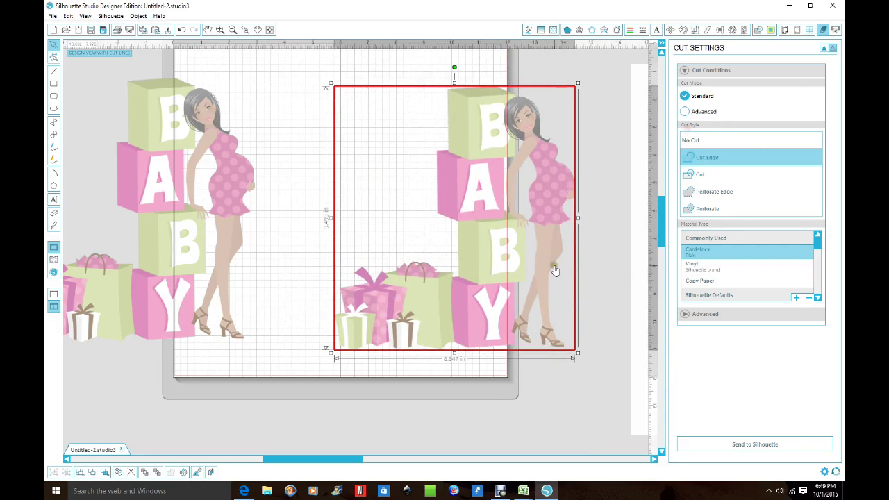
Start a trace and mark a trace area of about 10.1 by 10.5 in around the right-hand BABY copy.
click(772, 31)
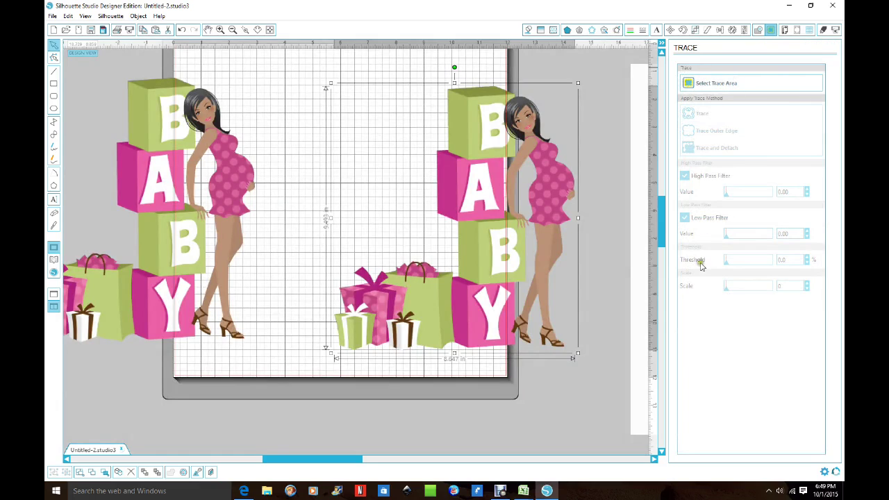
click(688, 83)
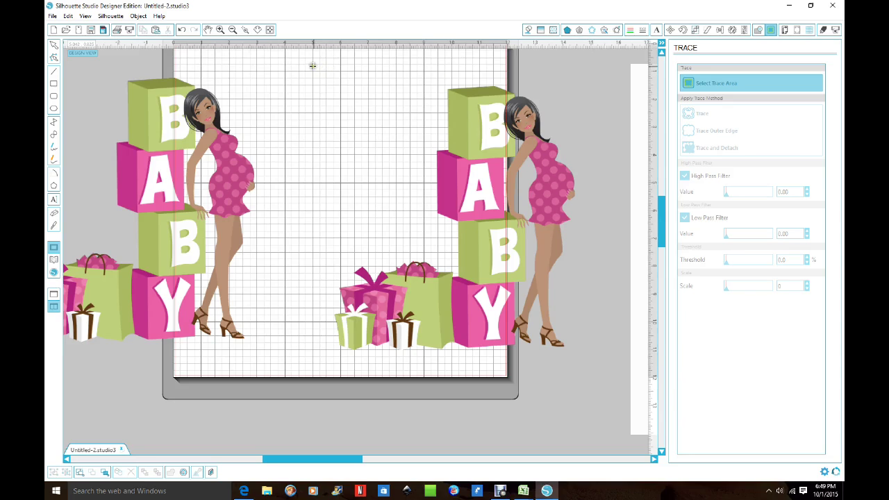
mouse_move(313, 66)
mouse_down()
mouse_move(377, 79)
mouse_move(532, 84)
mouse_move(591, 146)
mouse_move(592, 358)
mouse_up()
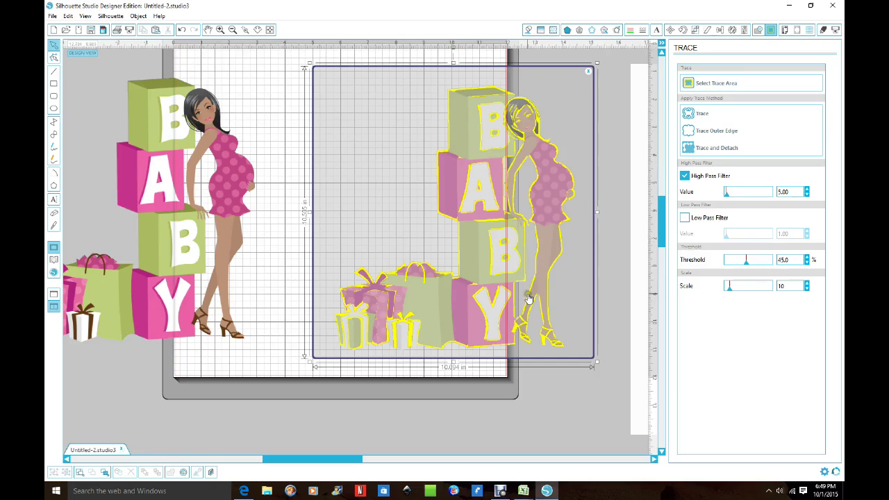
Turn off the High Pass Filter, raise the threshold to 91.3%, and trace and detach the BABY copy.
click(684, 176)
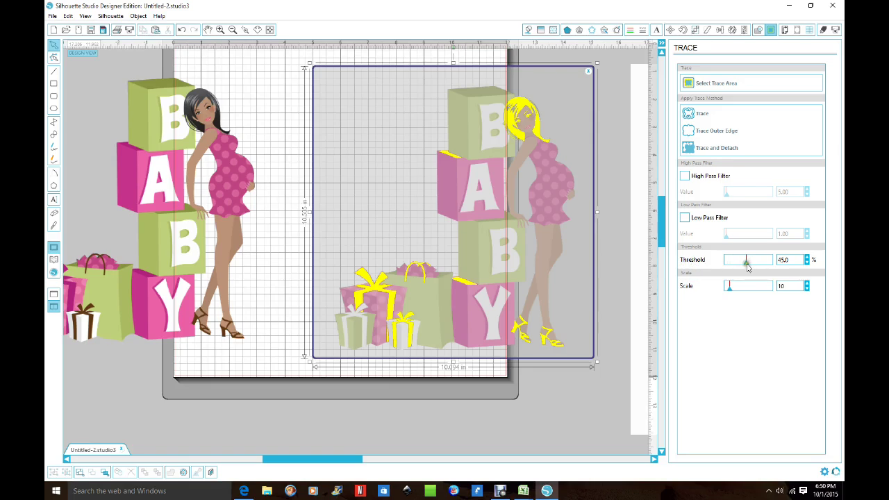
drag(747, 265, 768, 260)
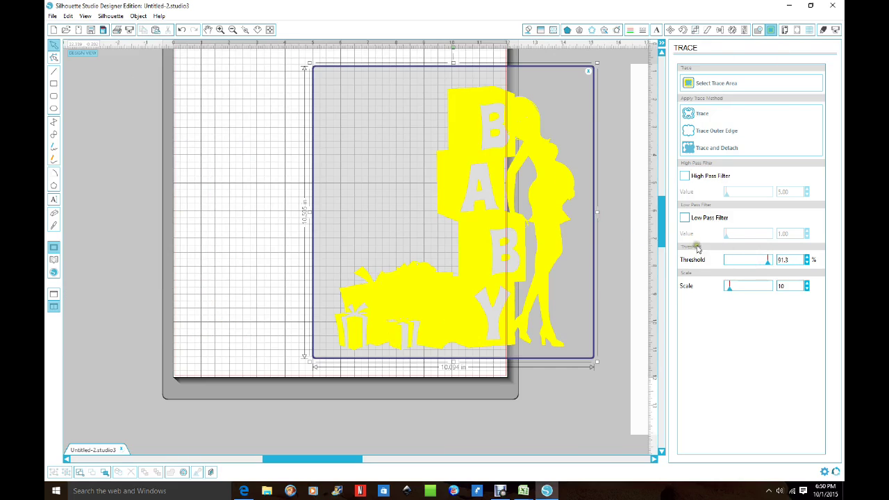
click(708, 151)
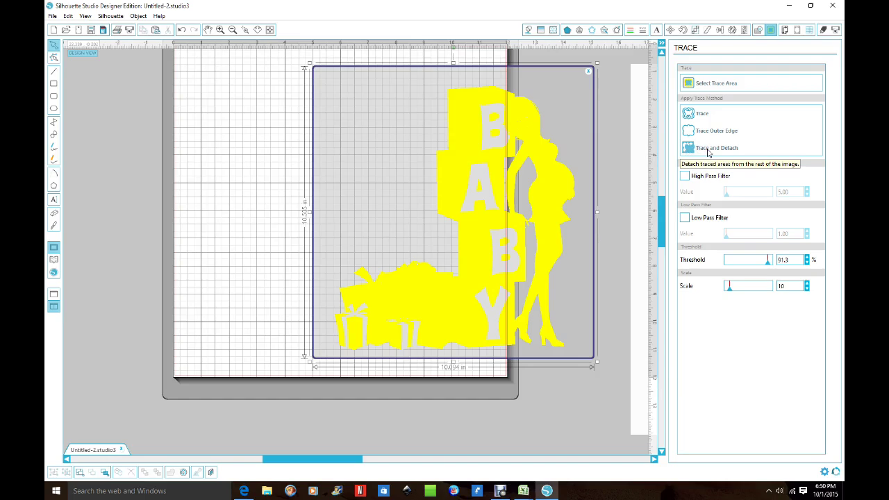
click(708, 150)
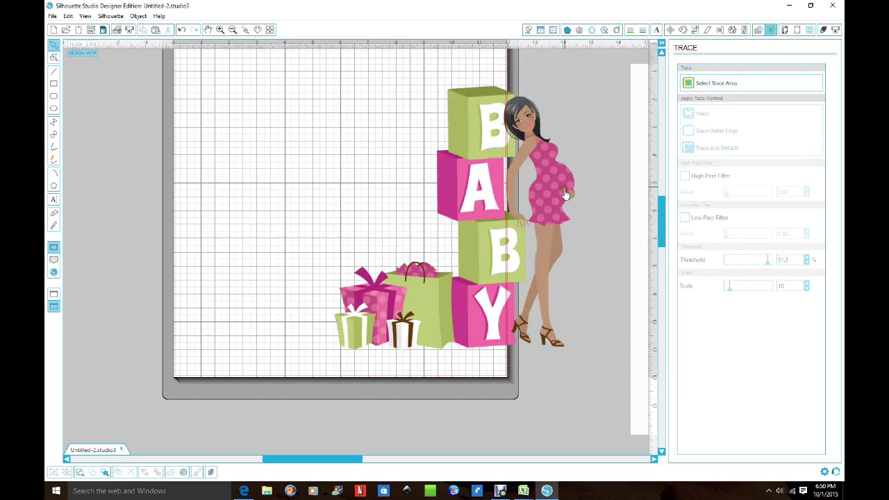
Pull the detached BABY graphic away from its leftover pieces, delete them, and move the graphic back onto the page.
drag(560, 194, 229, 201)
click(301, 241)
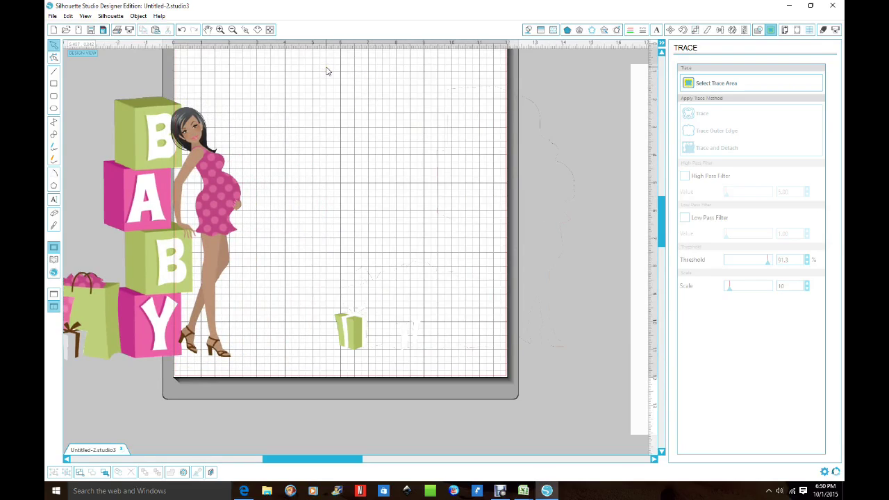
mouse_move(327, 71)
mouse_down()
mouse_move(574, 173)
mouse_move(613, 407)
mouse_up()
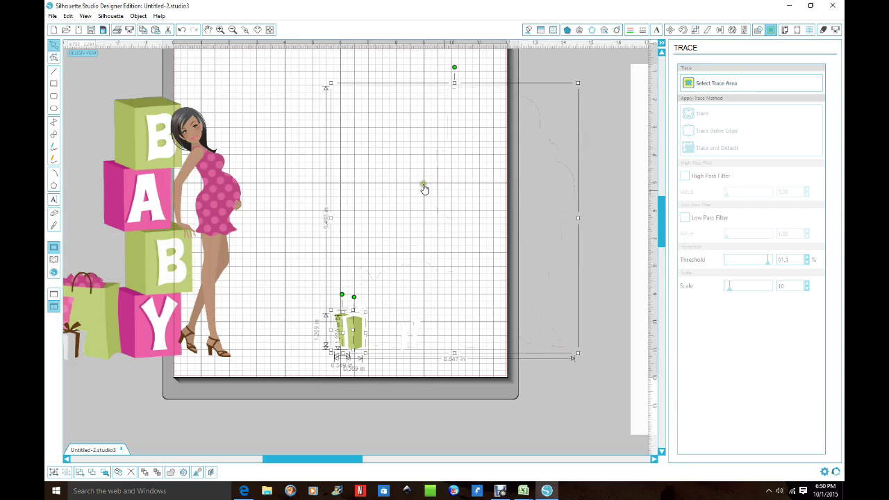
key(Delete)
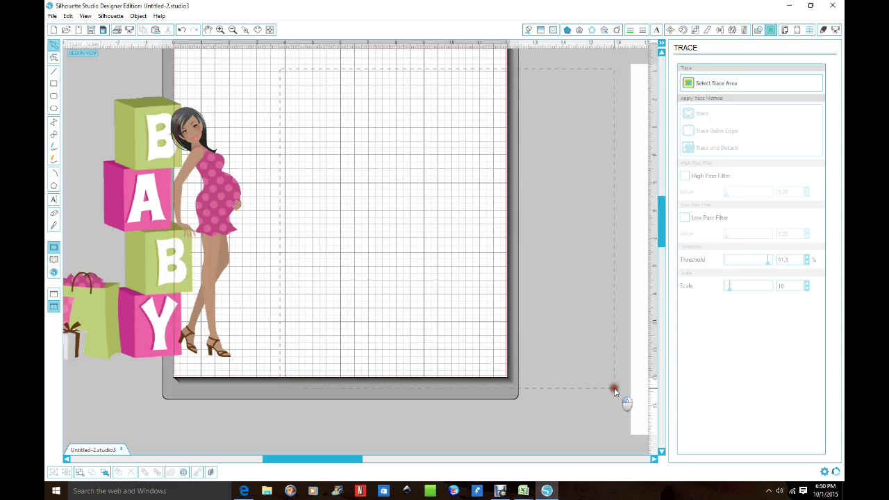
drag(206, 188, 427, 174)
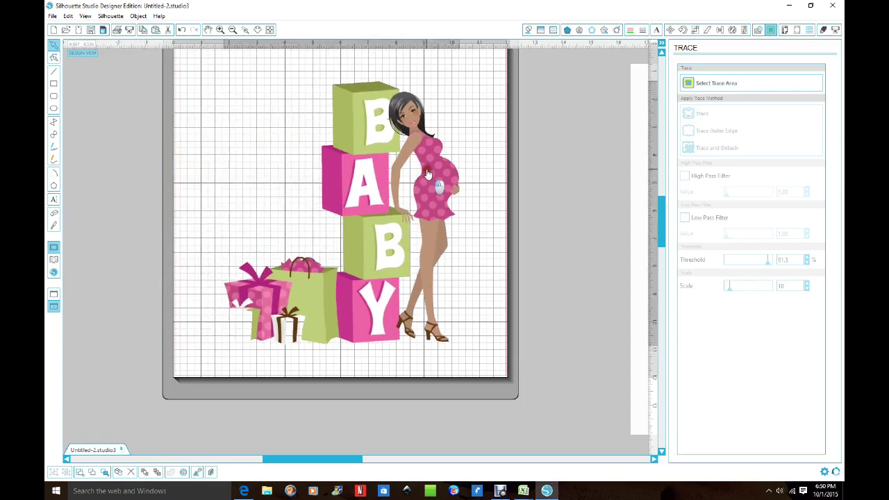
Display the cut lines and place the untraced BABY copy to the right of the traced one for comparison.
click(823, 30)
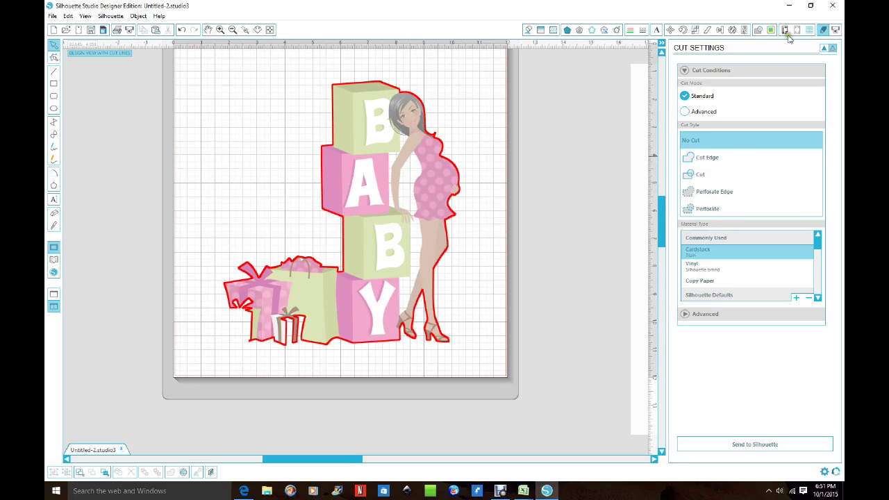
drag(297, 461, 276, 460)
drag(278, 217, 611, 172)
drag(450, 250, 319, 240)
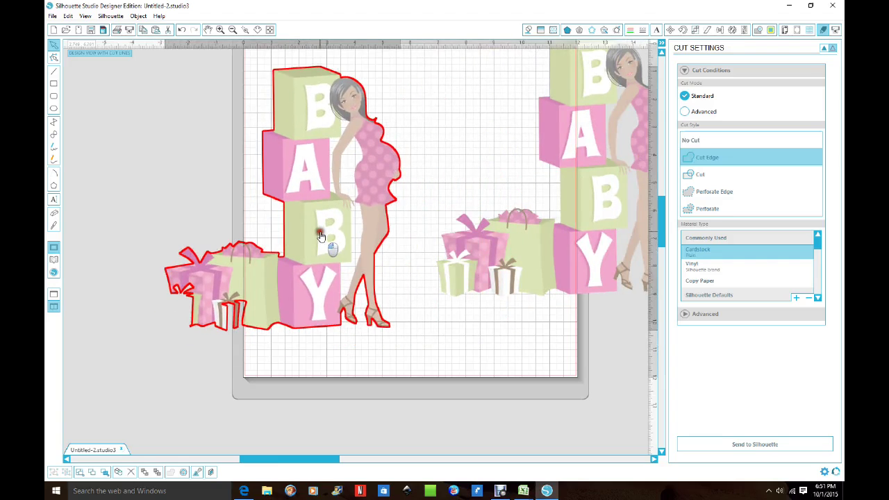
Move the untraced BABY copy closer to the traced one and mark a trace area about 2.1 by 7.4 in over the gaps beside the woman.
drag(590, 217, 547, 240)
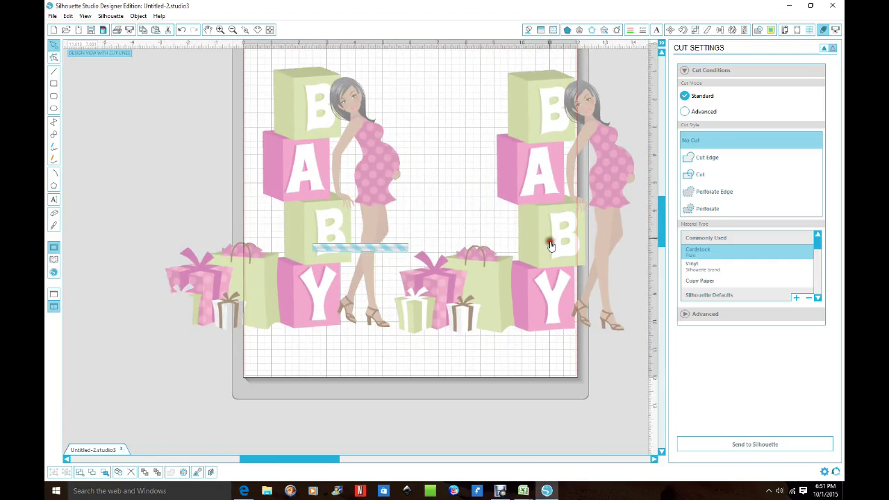
click(505, 447)
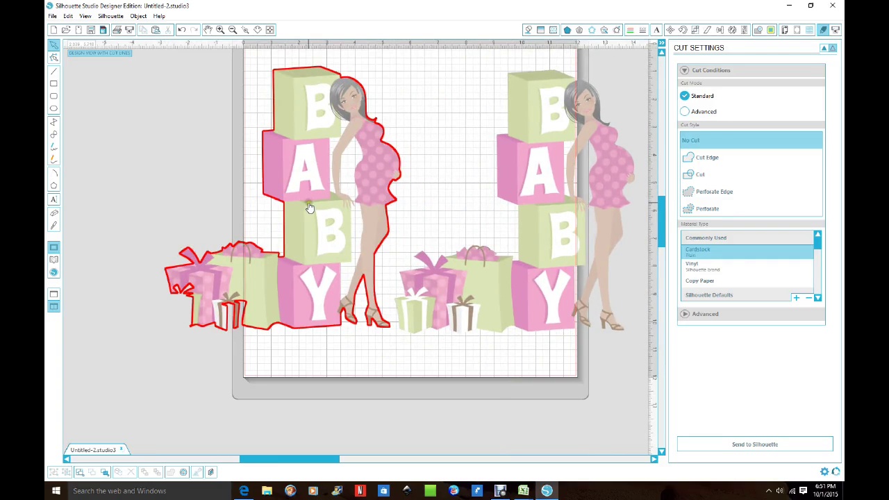
click(607, 169)
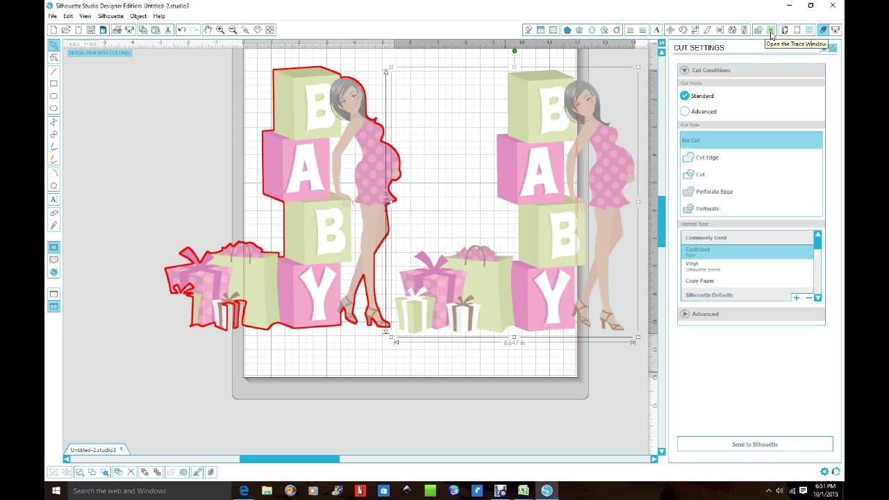
click(771, 29)
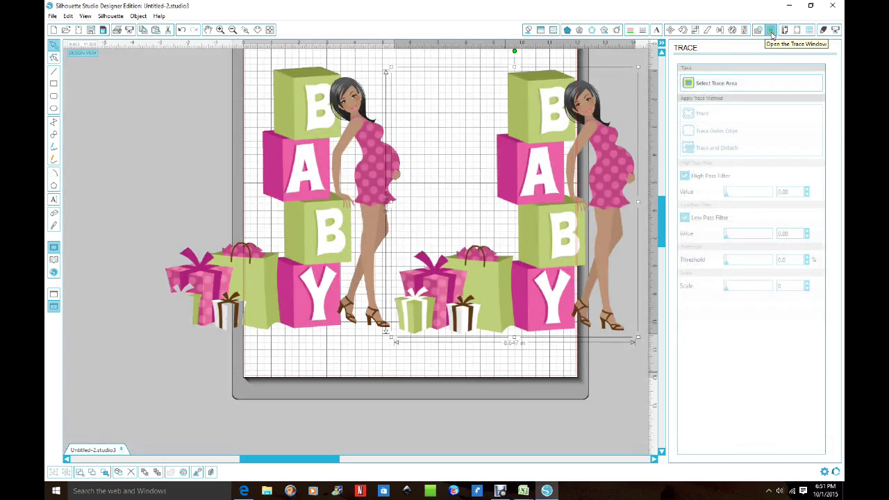
click(739, 85)
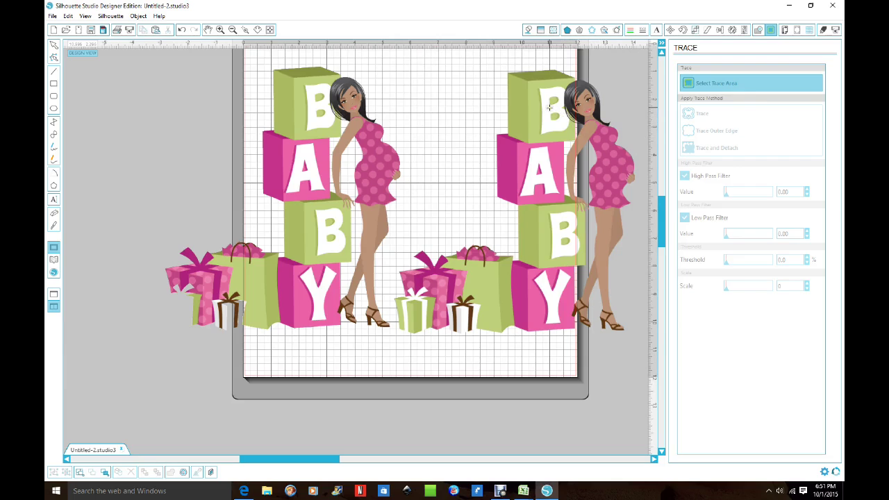
mouse_move(550, 108)
mouse_down()
mouse_move(596, 139)
mouse_move(607, 316)
mouse_up()
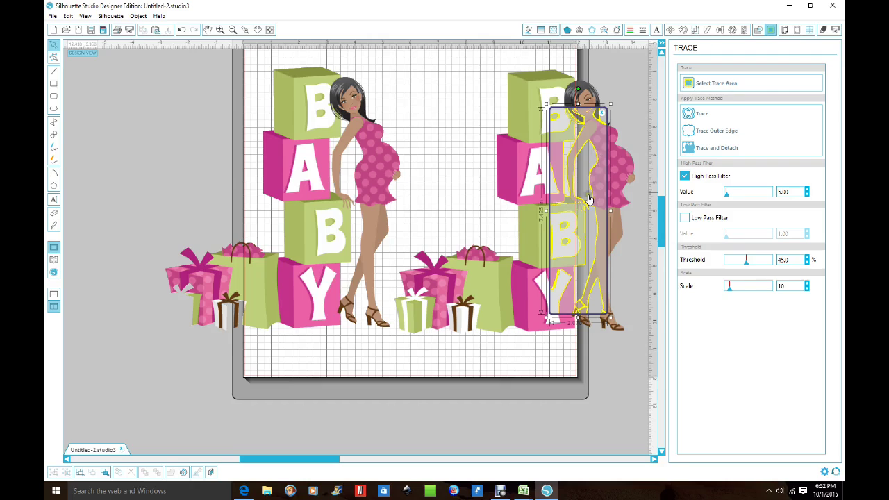
Turn off the High Pass Filter, raise the threshold to 71.7%, and trace the marked area.
click(685, 176)
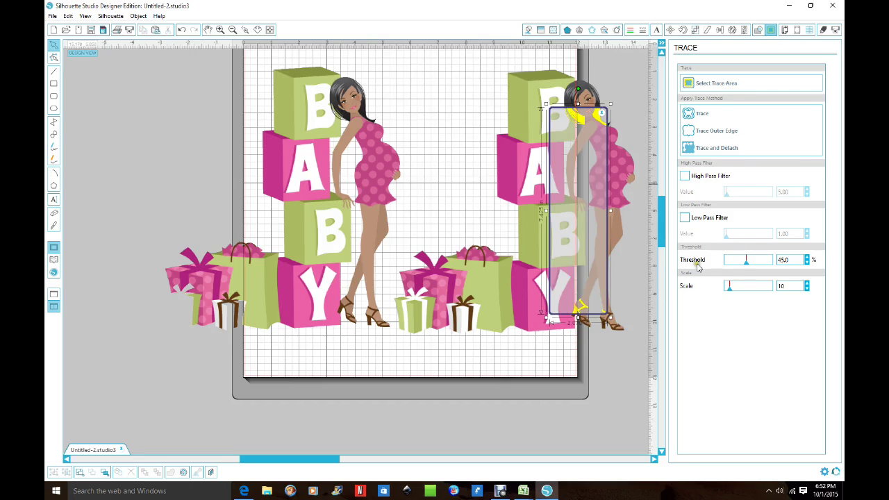
drag(747, 267, 759, 262)
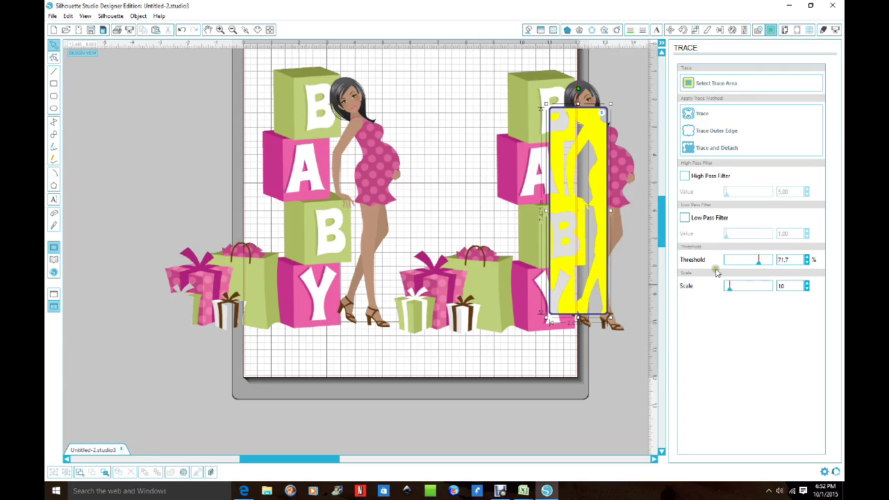
click(702, 116)
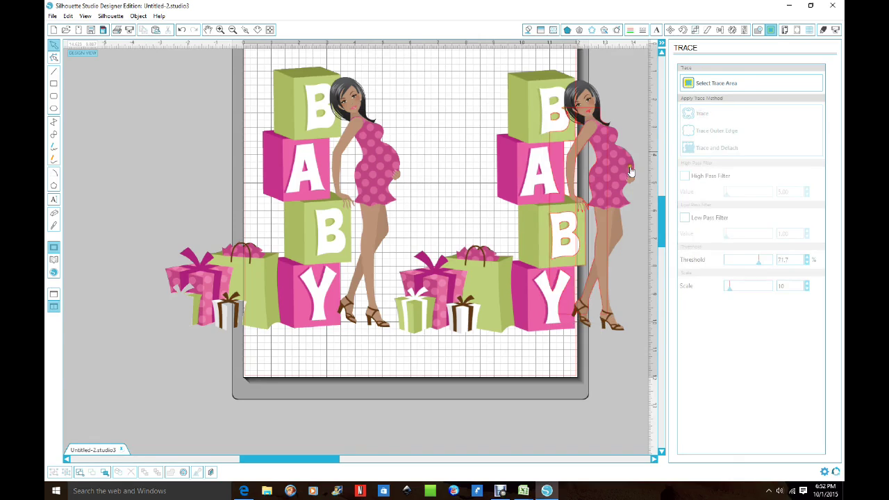
Pull the untraced BABY copy off its trace lines, delete it, and move the trace lines onto the page.
mouse_move(618, 181)
mouse_down()
mouse_move(628, 229)
mouse_move(542, 368)
mouse_move(320, 424)
mouse_move(166, 243)
mouse_move(160, 111)
mouse_up()
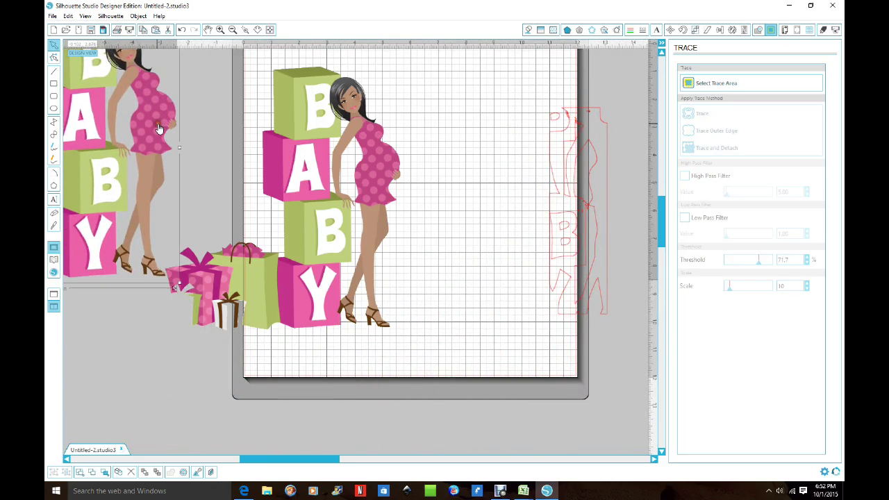
key(Delete)
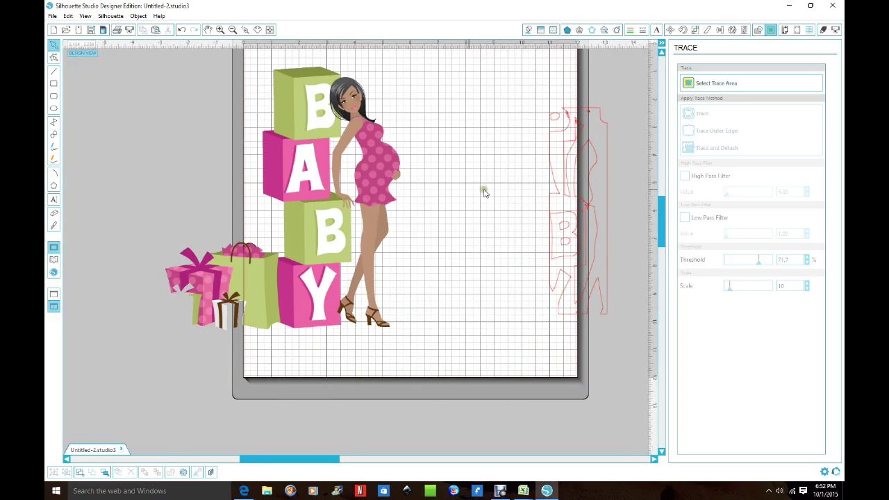
mouse_move(606, 180)
mouse_down()
mouse_move(557, 189)
mouse_move(535, 187)
mouse_move(532, 176)
mouse_up()
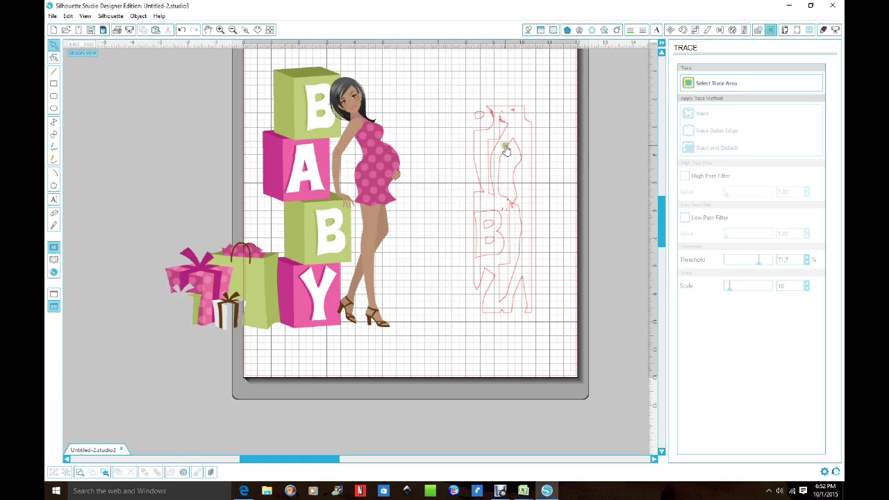
Release the compound path of the trace lines so each outline is a separate shape.
click(137, 16)
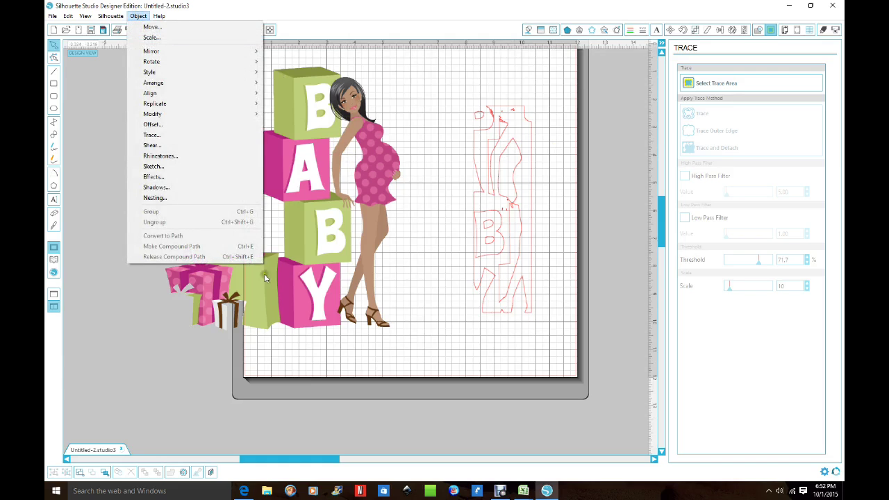
click(504, 131)
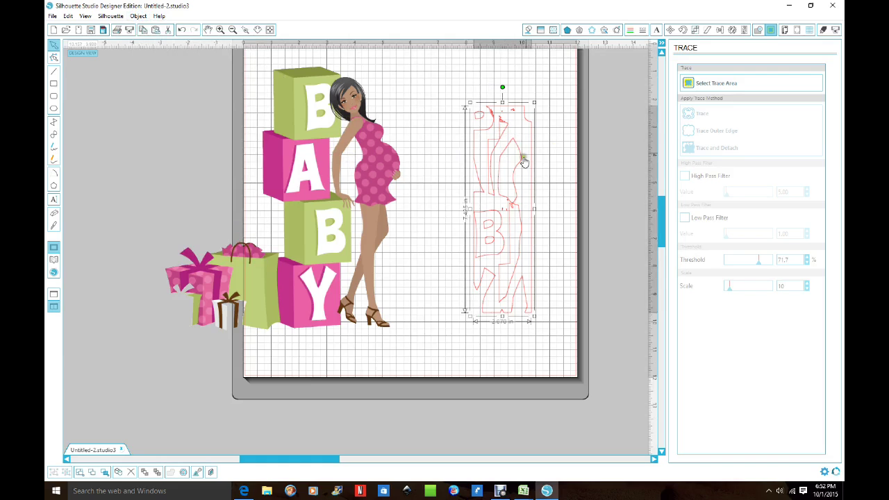
click(137, 16)
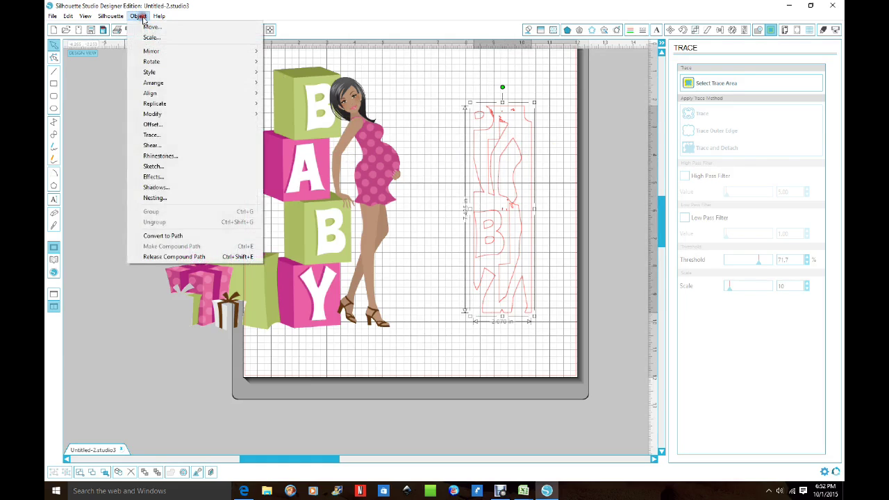
click(193, 257)
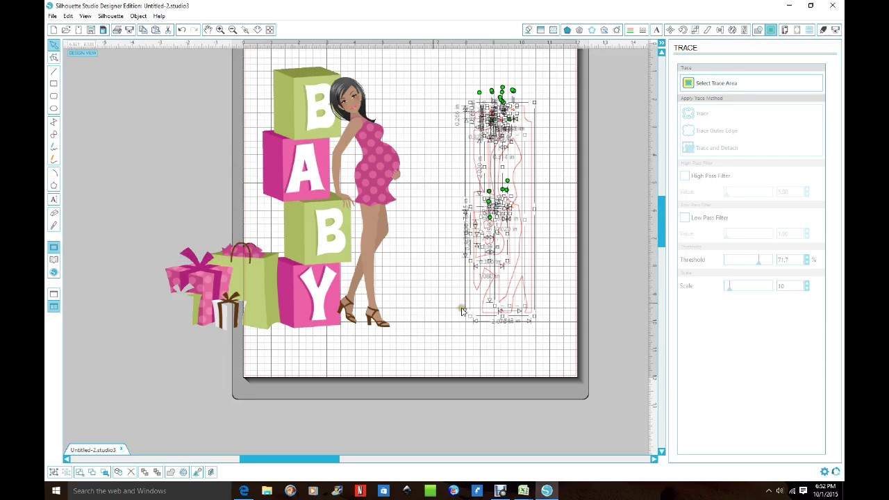
click(562, 193)
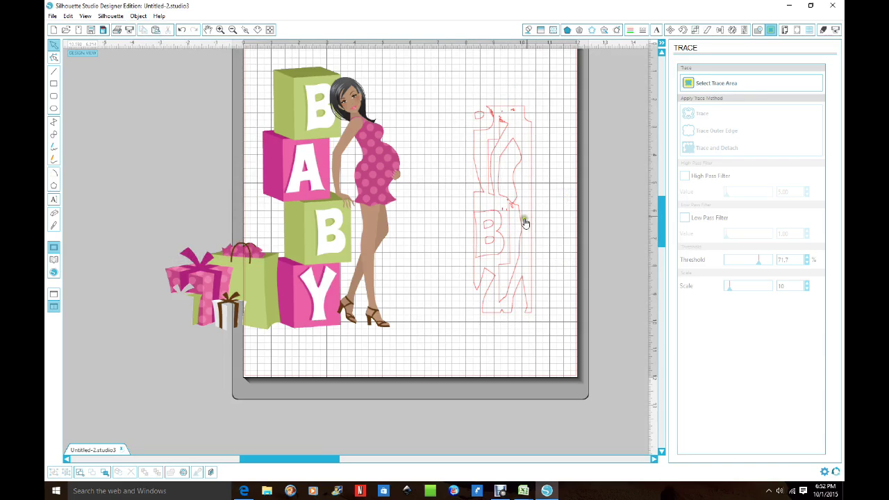
Separate the needed gap shapes from the outer outline and the letter B, and delete the small leftover pieces.
drag(533, 218, 651, 205)
mouse_move(501, 238)
mouse_down()
mouse_move(604, 298)
mouse_move(629, 205)
mouse_up()
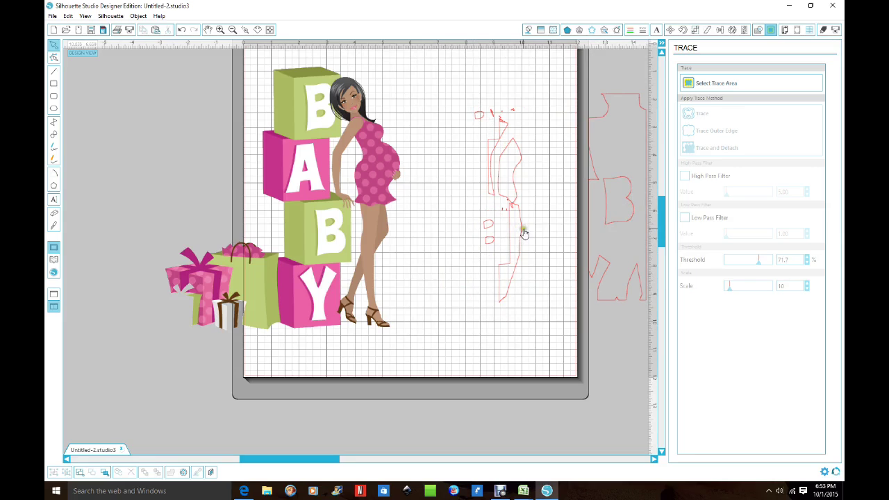
mouse_move(522, 236)
mouse_down()
mouse_move(513, 258)
mouse_move(389, 283)
mouse_move(455, 277)
mouse_move(459, 261)
mouse_up()
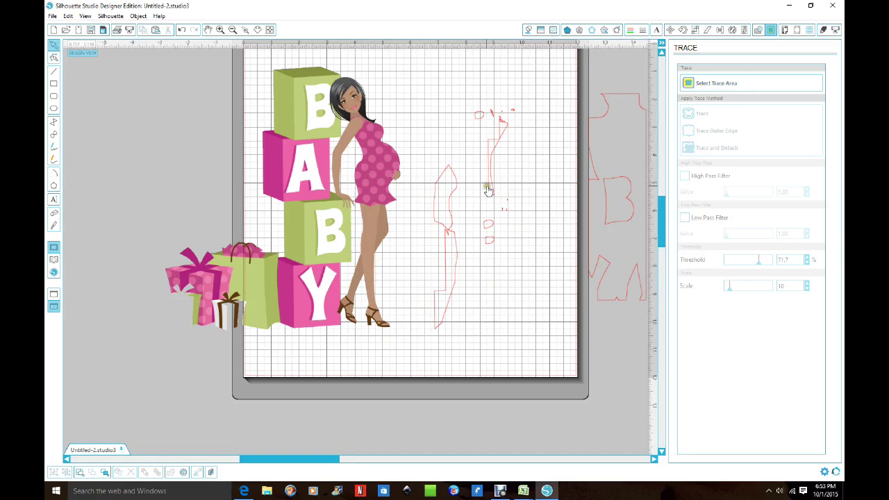
mouse_move(492, 188)
mouse_down()
mouse_move(468, 195)
mouse_move(462, 122)
mouse_up()
drag(482, 85, 511, 135)
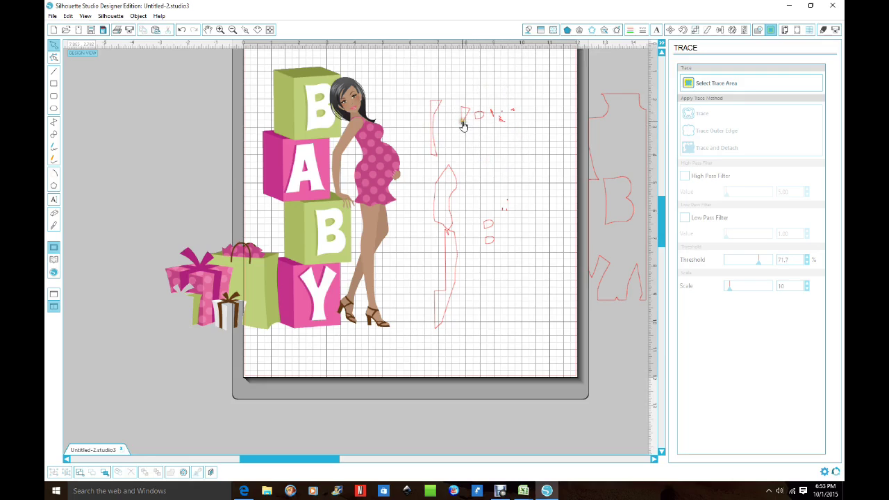
mouse_move(472, 91)
mouse_down()
mouse_move(504, 113)
mouse_move(530, 202)
mouse_move(532, 244)
mouse_up()
key(Delete)
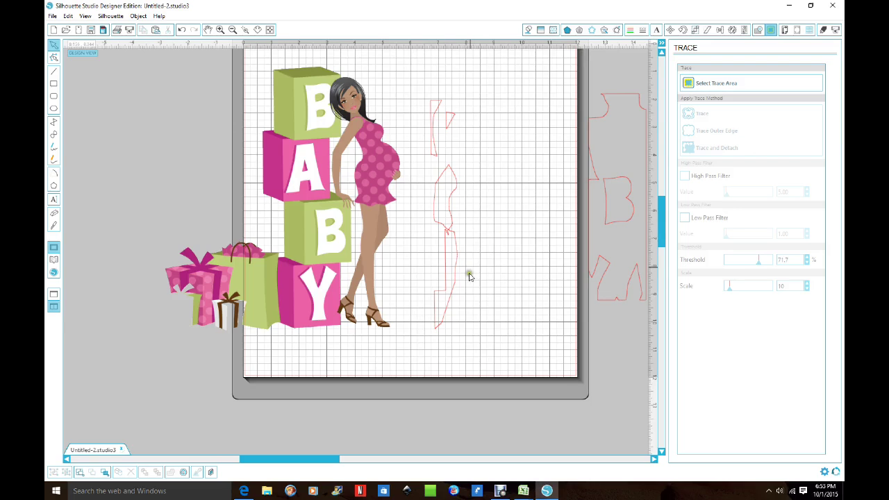
Place the body-and-leg, arm and neck gap shapes over the matching white gaps in the BABY graphic.
drag(456, 285, 375, 273)
drag(365, 267, 363, 262)
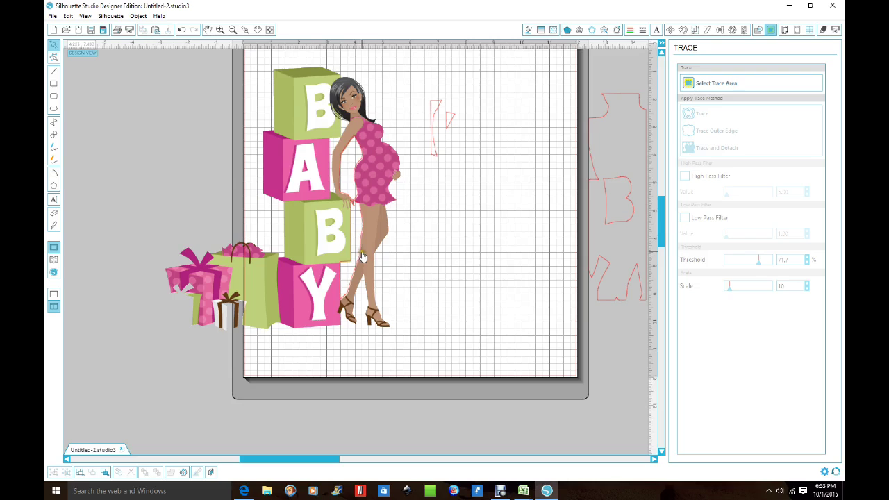
click(347, 297)
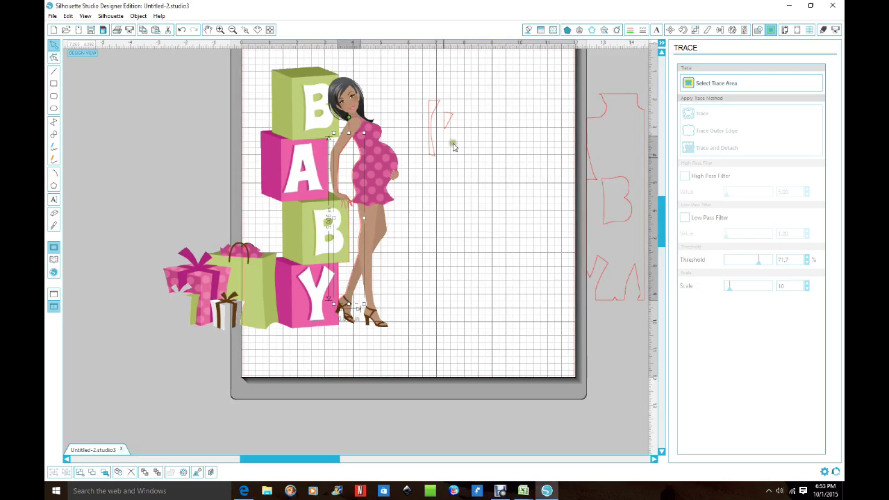
click(435, 160)
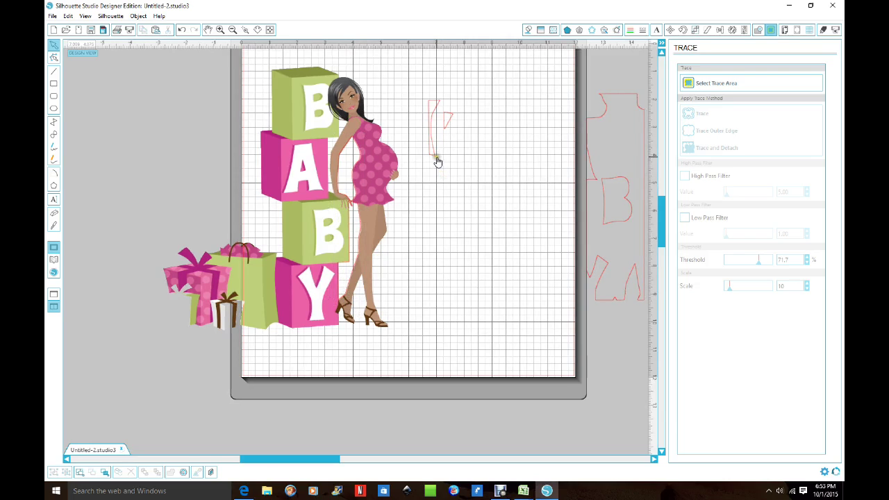
drag(434, 158, 335, 198)
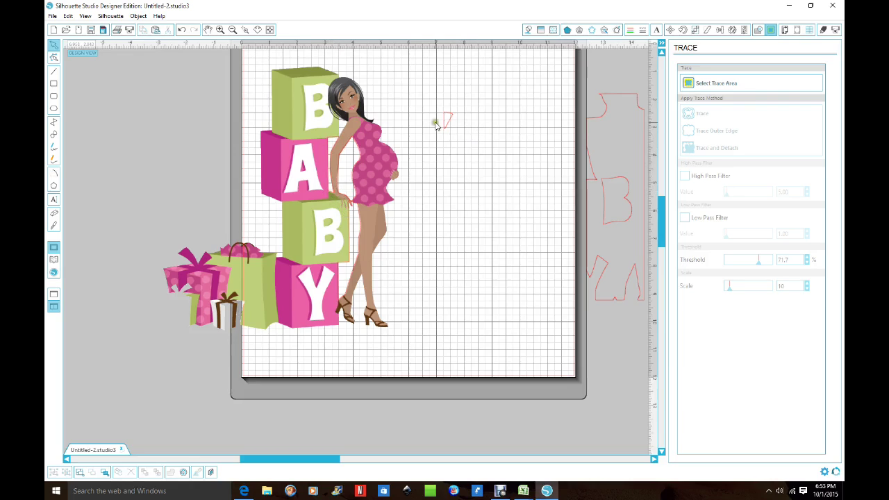
drag(448, 125, 342, 130)
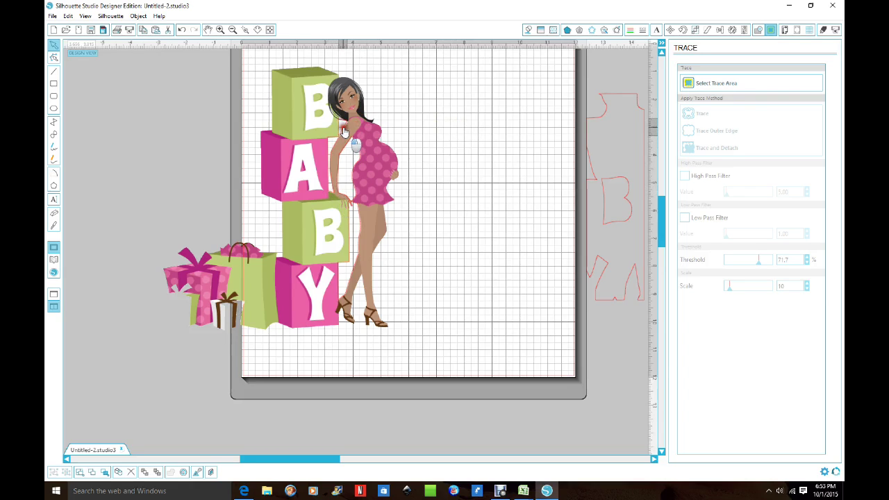
drag(345, 132, 345, 132)
click(516, 164)
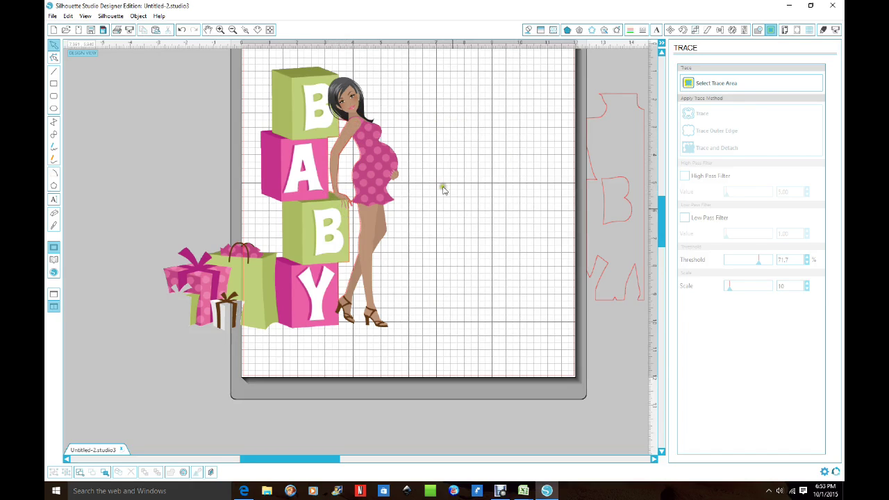
Combine the BABY graphic and its gap shapes into a compound path and display its cut lines.
scroll(510, 182, up, 1)
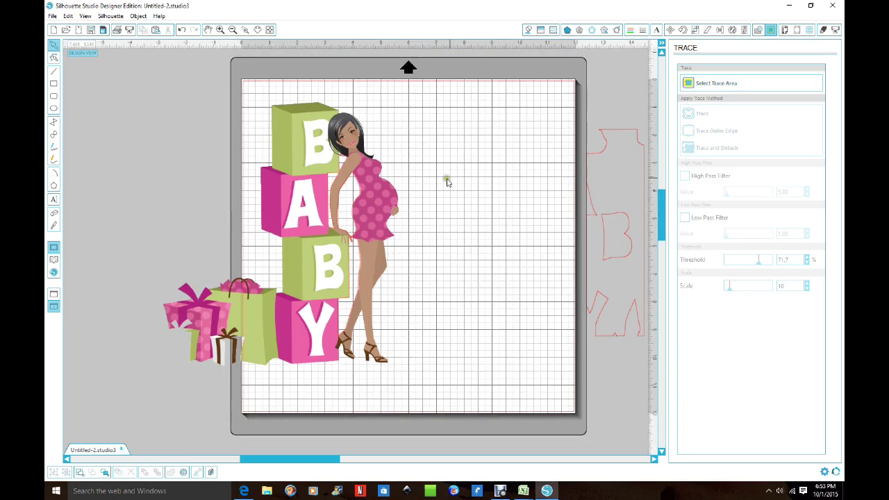
drag(116, 76, 452, 393)
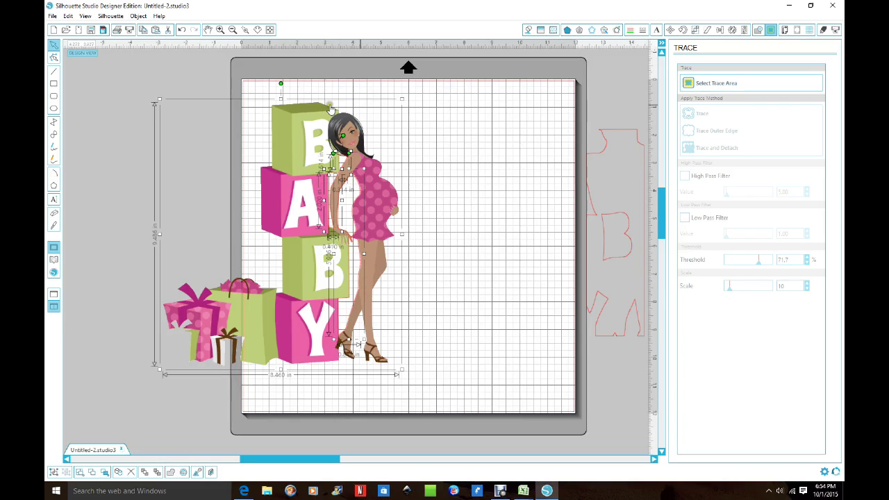
click(139, 17)
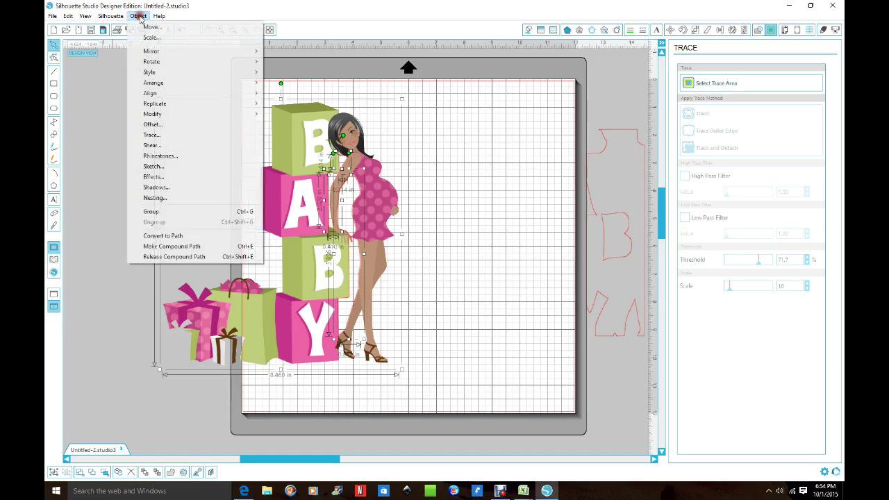
click(187, 247)
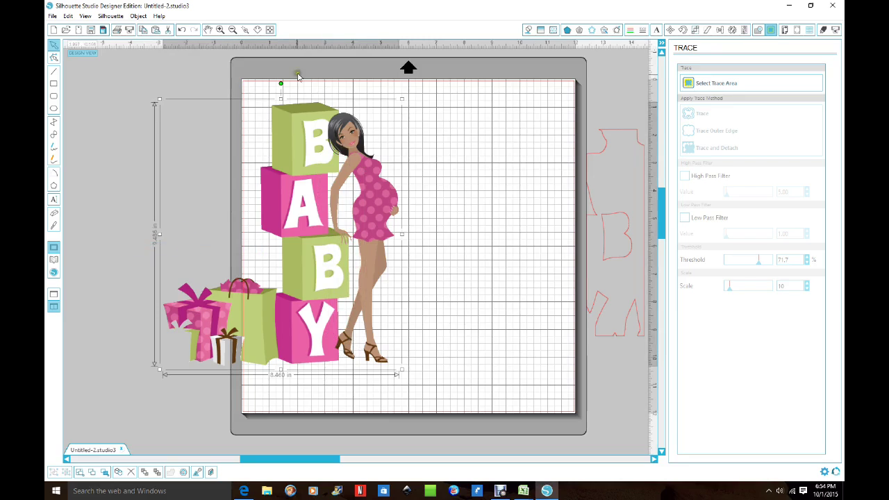
click(823, 31)
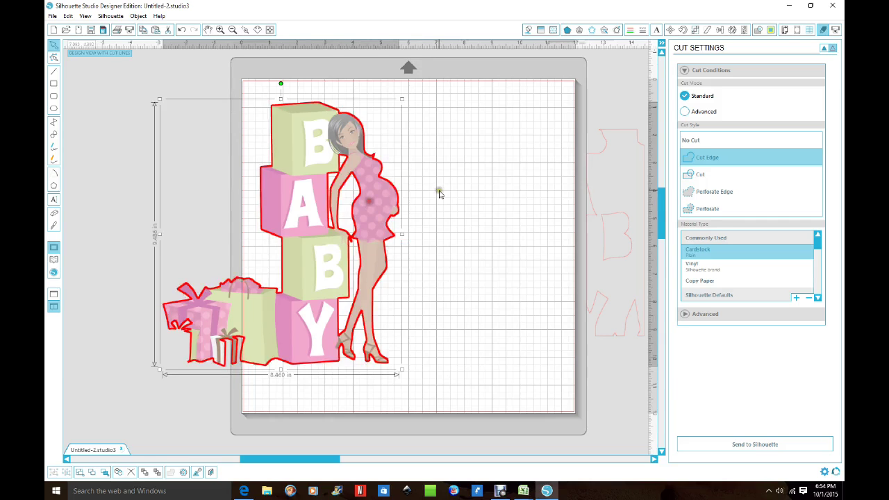
click(452, 207)
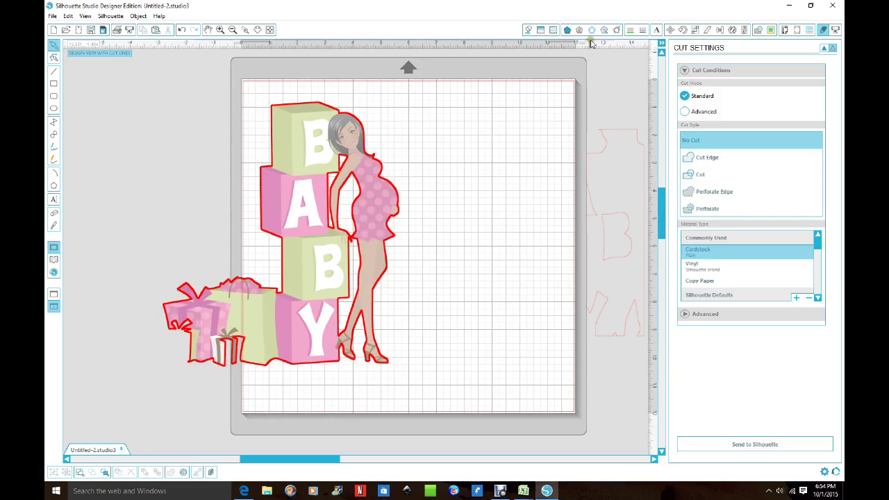
Delete the BABY graphic from the page and the leftover outline shapes beside it.
click(332, 137)
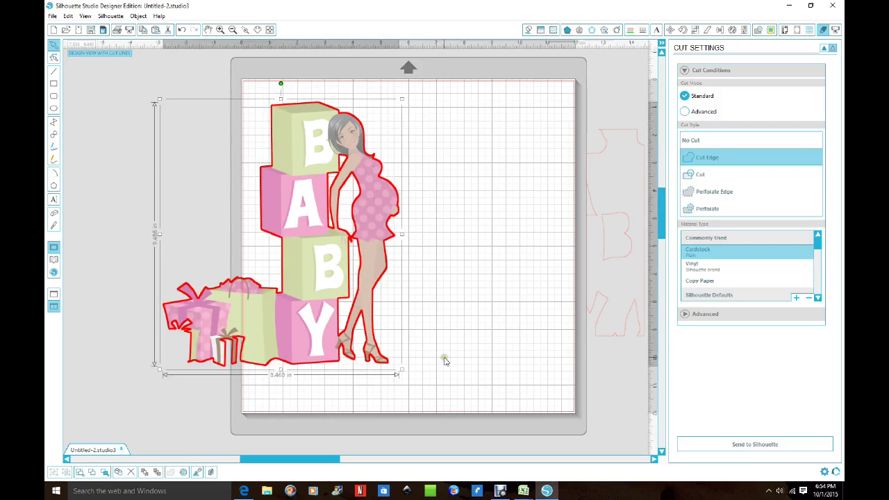
key(Delete)
drag(278, 460, 334, 460)
click(429, 135)
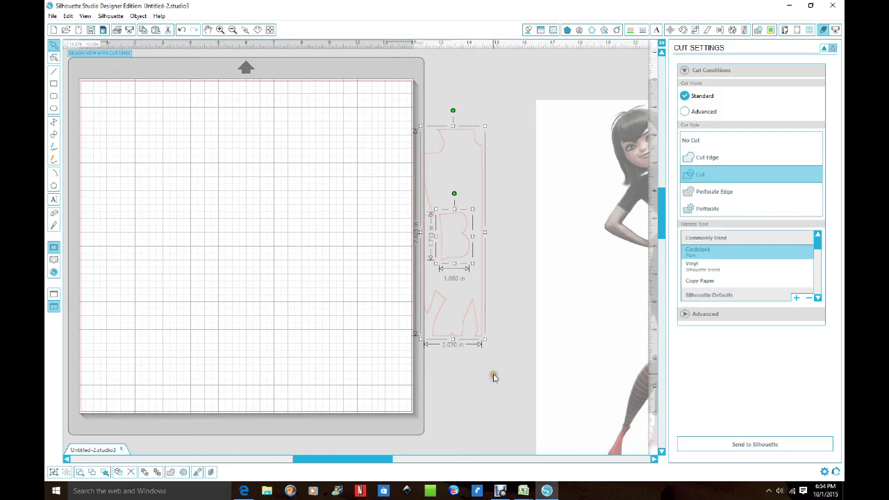
key(Delete)
Place the image of the girl in the black dress on the page and scale it to about 6.1 in wide.
drag(363, 463, 353, 442)
drag(621, 298, 217, 273)
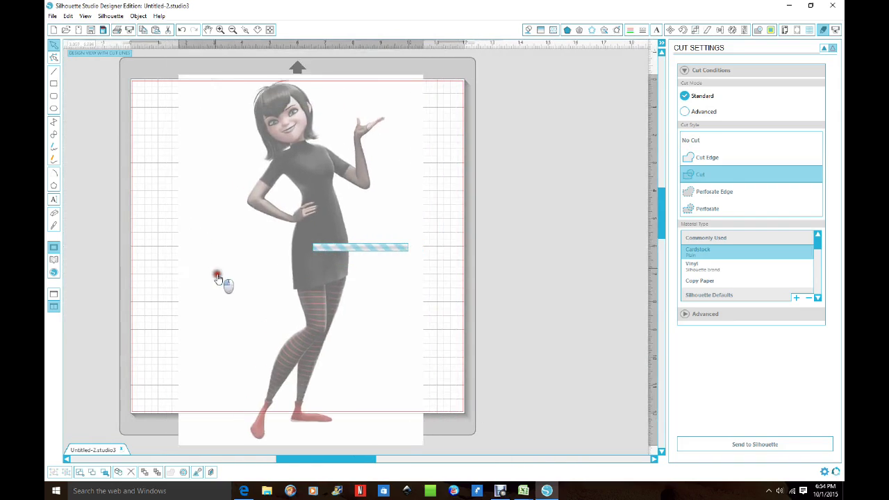
click(337, 143)
drag(433, 83, 372, 202)
drag(302, 355, 319, 258)
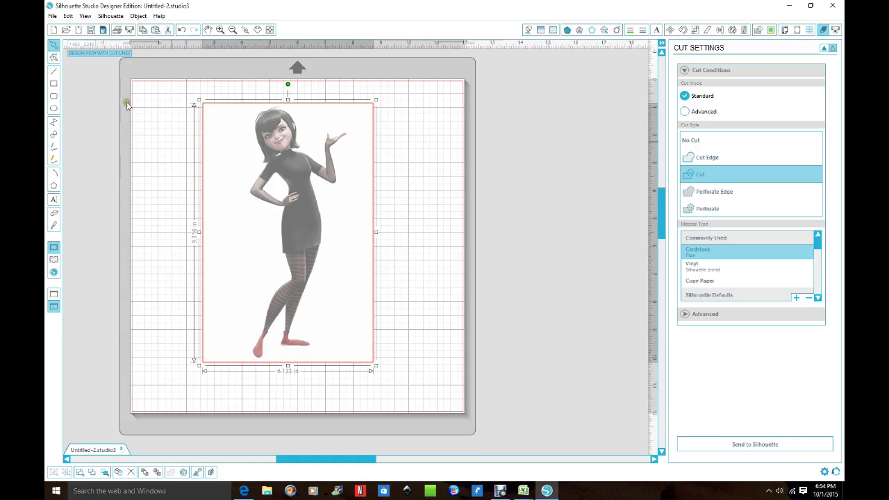
Define a trace area around the girl and narrow it to about 3.8 in wide by 9.2 in high.
click(770, 32)
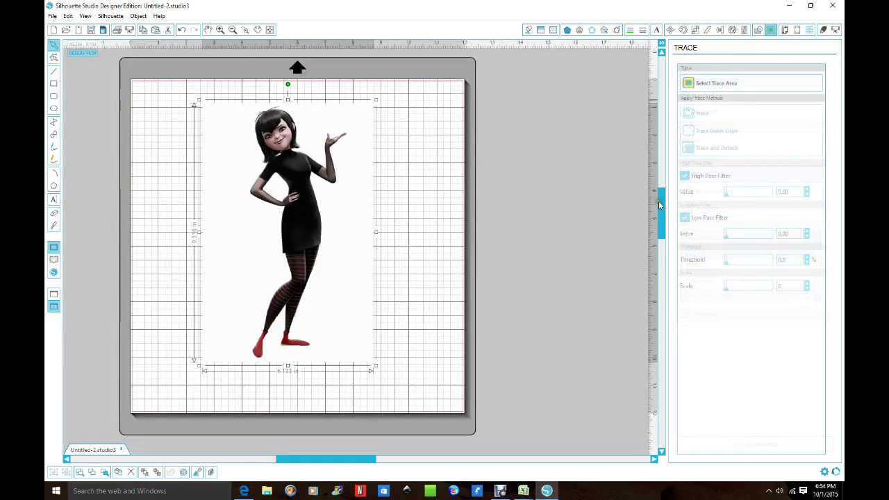
click(715, 89)
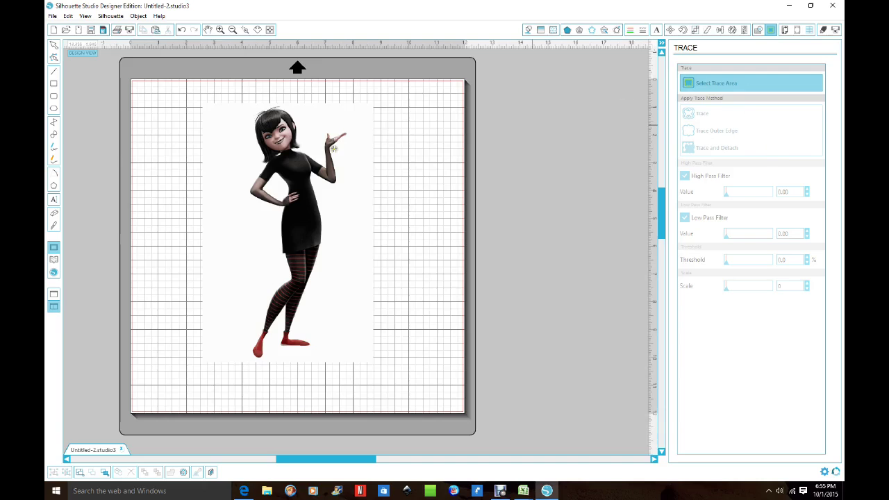
mouse_move(199, 99)
mouse_down()
mouse_move(395, 144)
mouse_move(381, 256)
mouse_move(397, 375)
mouse_move(386, 361)
mouse_up()
drag(389, 229, 355, 232)
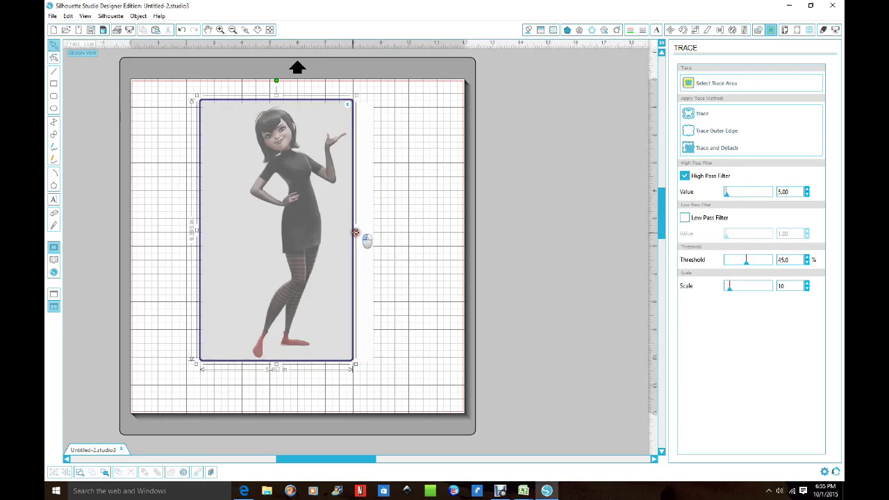
drag(198, 232, 236, 228)
drag(294, 97, 303, 104)
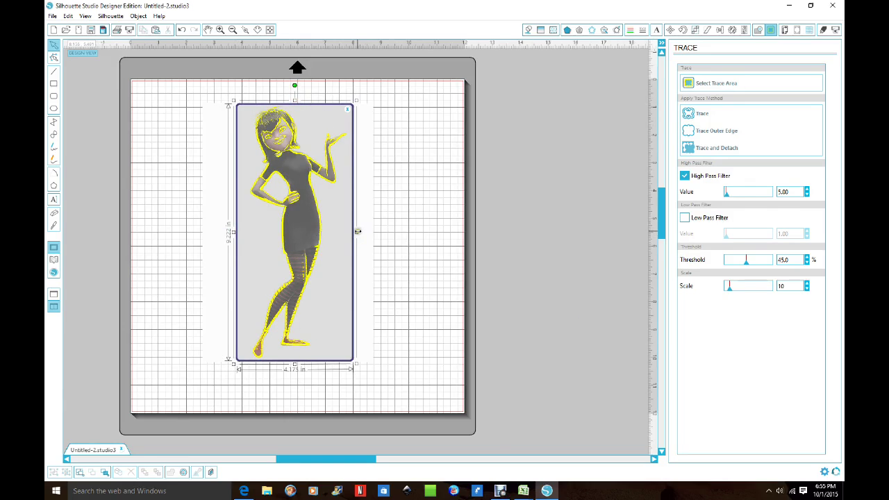
drag(355, 233, 351, 234)
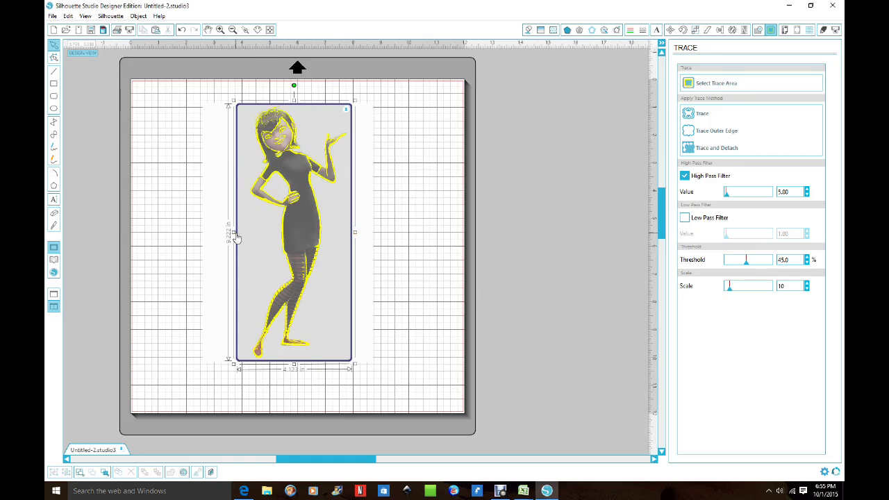
drag(233, 232, 246, 232)
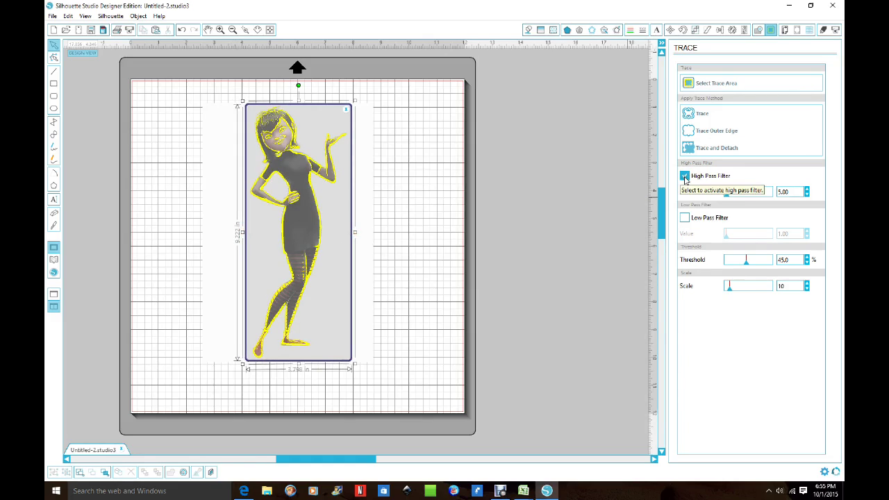
Trace and detach the girl with the high pass filter off and the threshold at 92.3%.
click(685, 176)
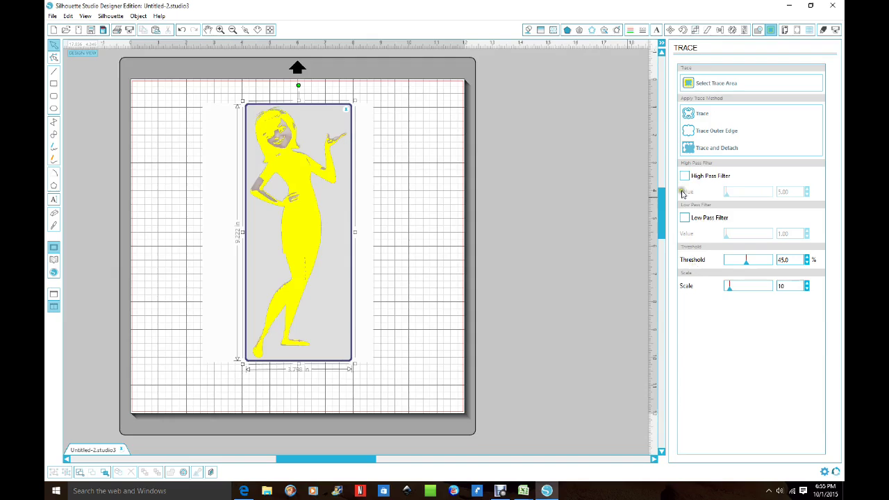
click(746, 265)
mouse_move(746, 264)
mouse_down()
mouse_move(777, 261)
mouse_move(768, 261)
mouse_up()
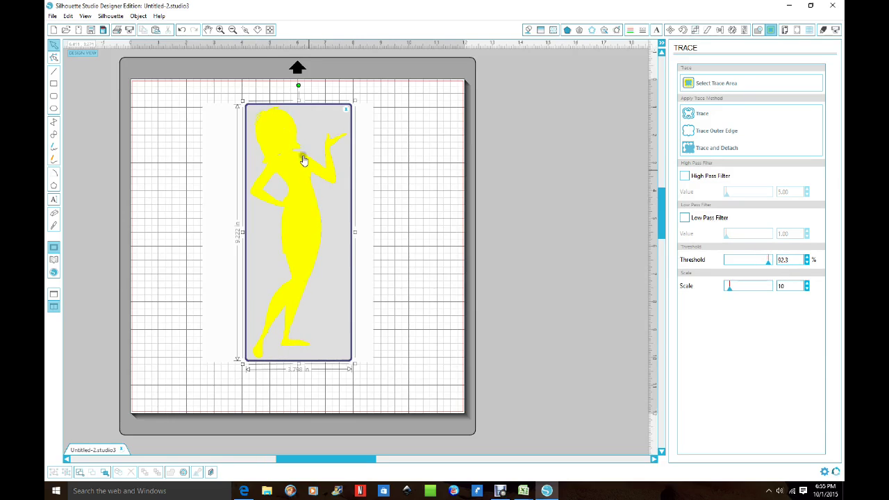
click(726, 147)
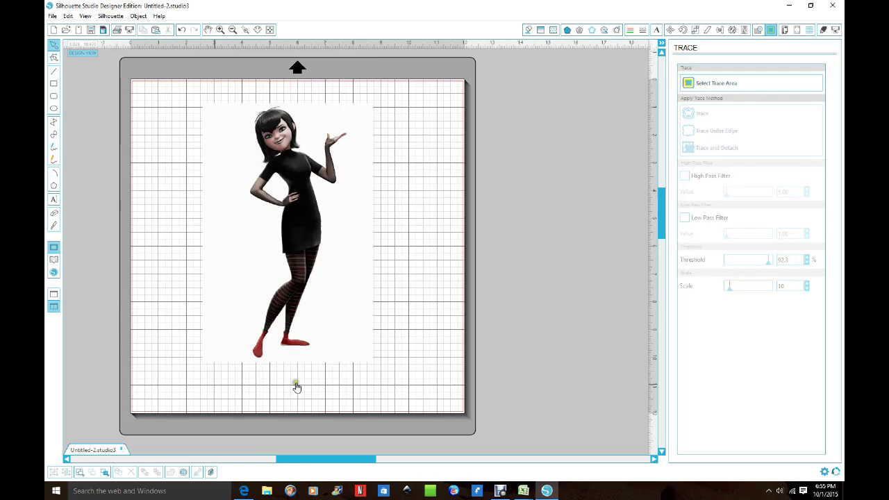
Separate the detached girl from the leftover background, delete the background, and place the girl back on the page.
drag(297, 223, 562, 212)
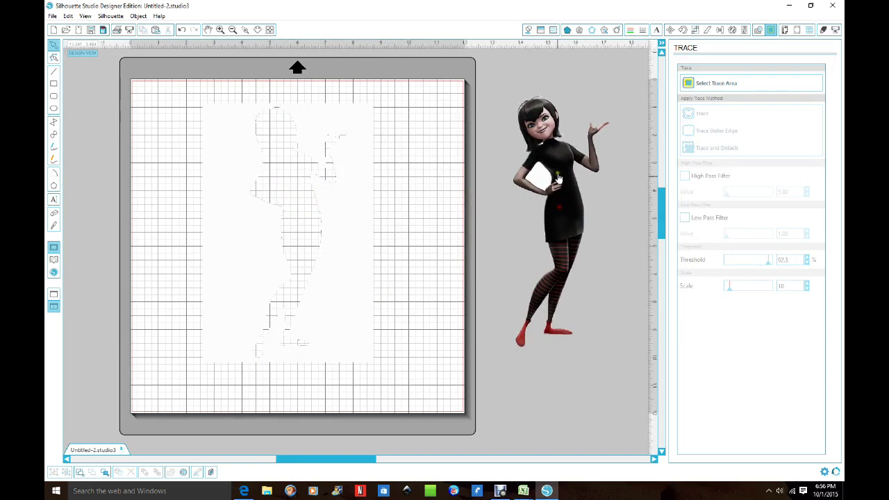
mouse_move(163, 64)
mouse_down()
mouse_move(397, 171)
mouse_move(404, 393)
mouse_up()
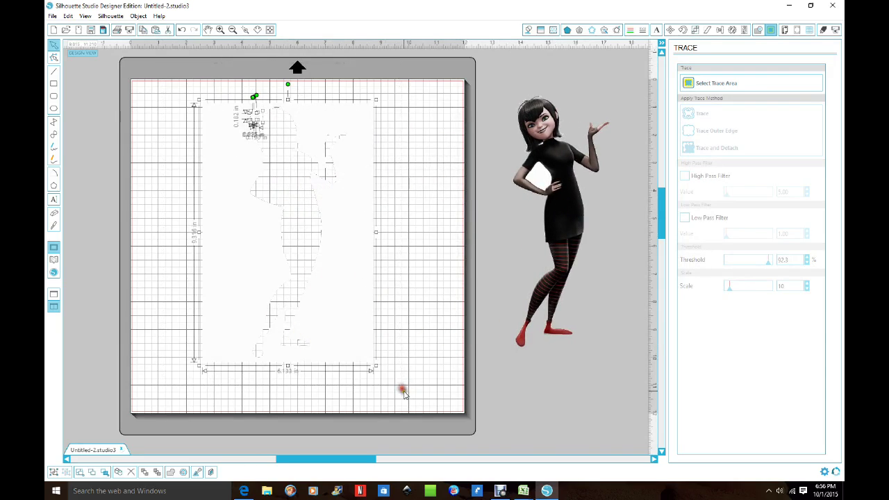
key(Delete)
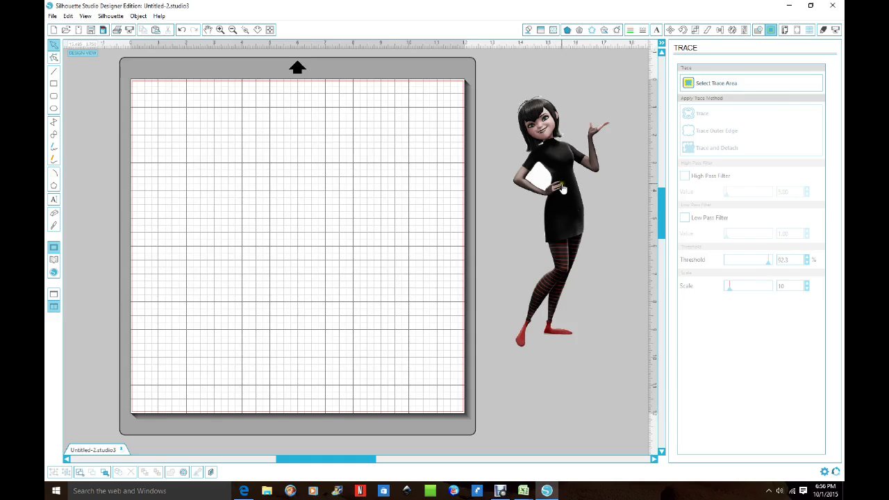
drag(572, 188, 280, 211)
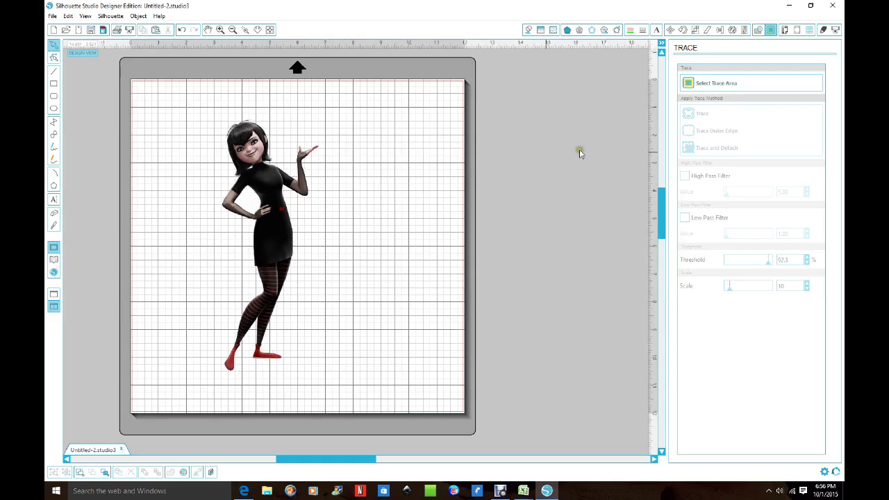
click(282, 244)
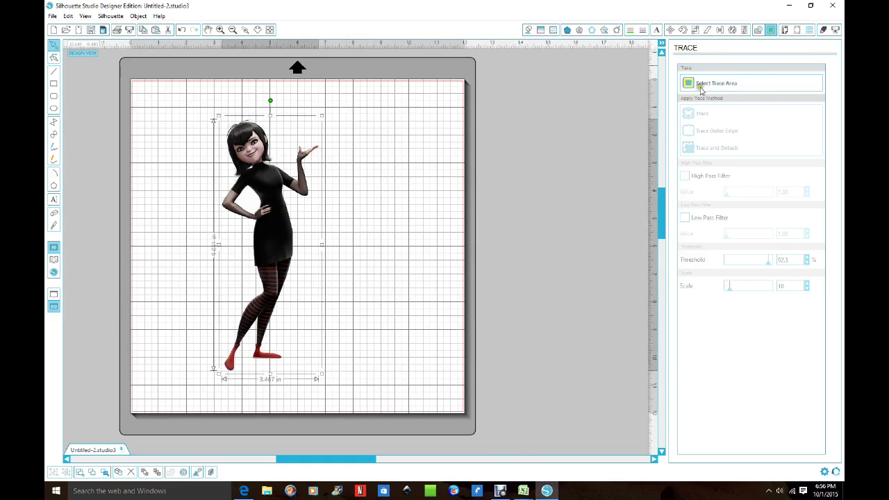
click(689, 83)
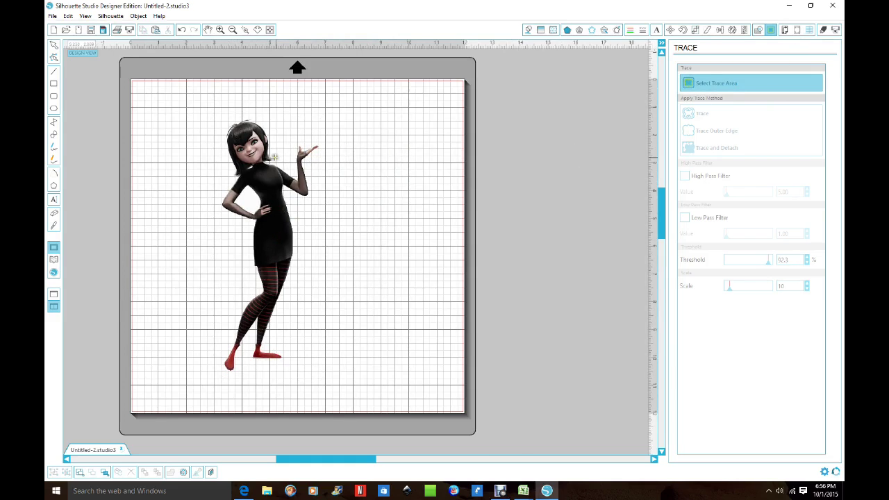
mouse_move(172, 101)
mouse_down()
mouse_move(316, 113)
mouse_move(354, 299)
mouse_move(334, 384)
mouse_move(368, 271)
mouse_up()
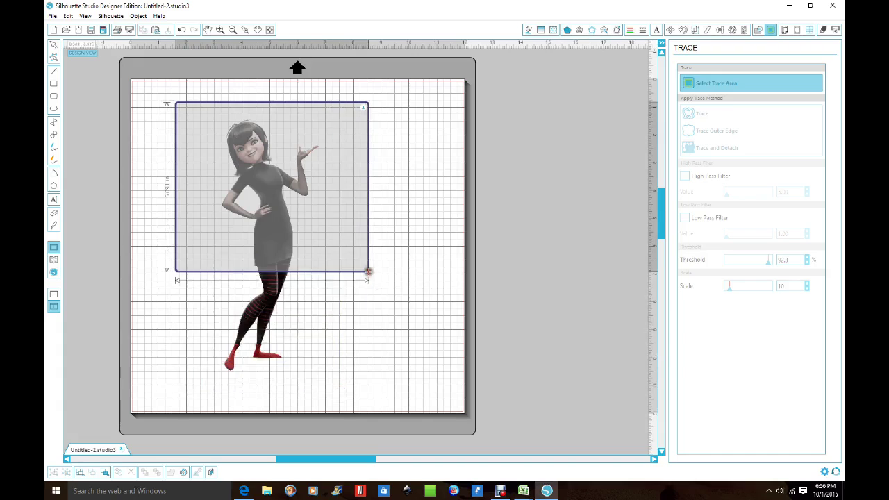
click(364, 107)
Duplicate the detached girl and place the two copies side by side on the page.
click(246, 195)
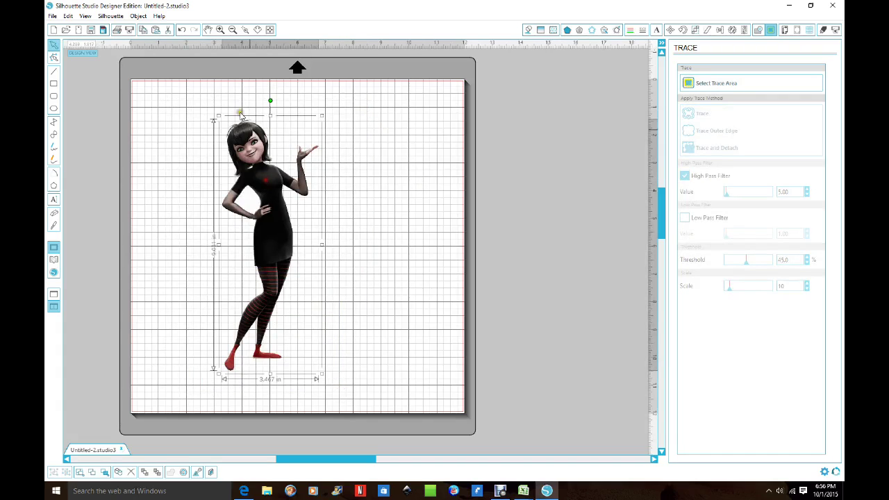
click(156, 29)
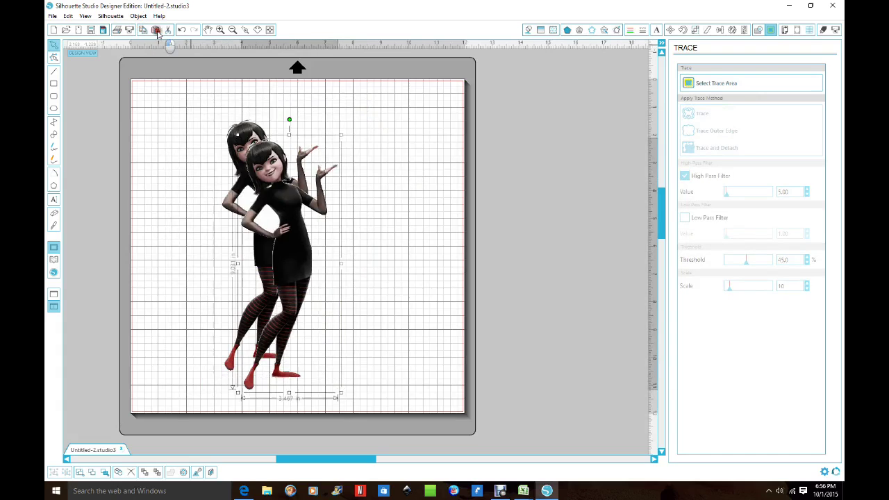
drag(254, 208, 240, 205)
drag(490, 239, 410, 243)
Try a trace area about 4.3 in wide over the whole right-hand girl, with no high pass filter and a 40.8% threshold.
click(693, 85)
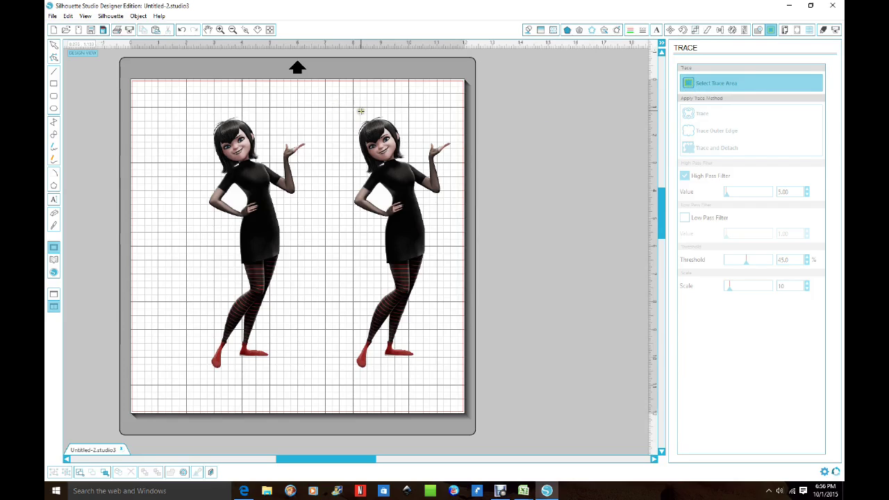
mouse_move(336, 101)
mouse_down()
mouse_move(496, 180)
mouse_move(455, 385)
mouse_move(463, 371)
mouse_move(455, 373)
mouse_up()
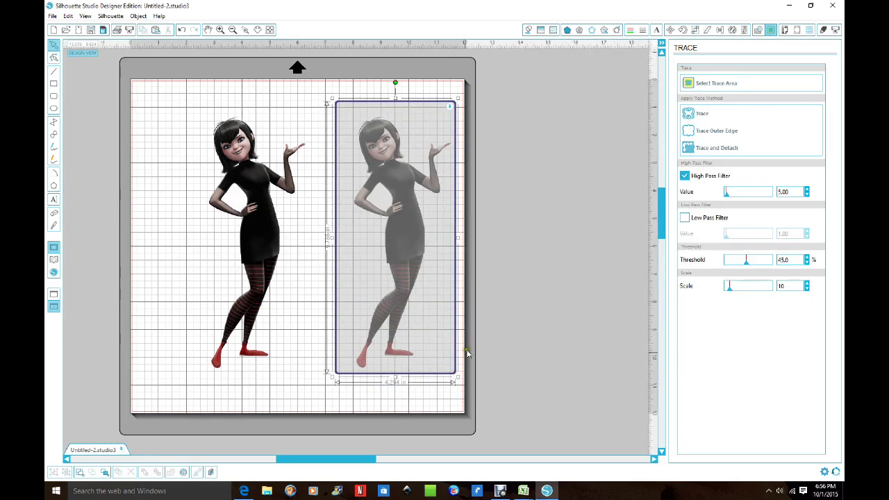
click(685, 177)
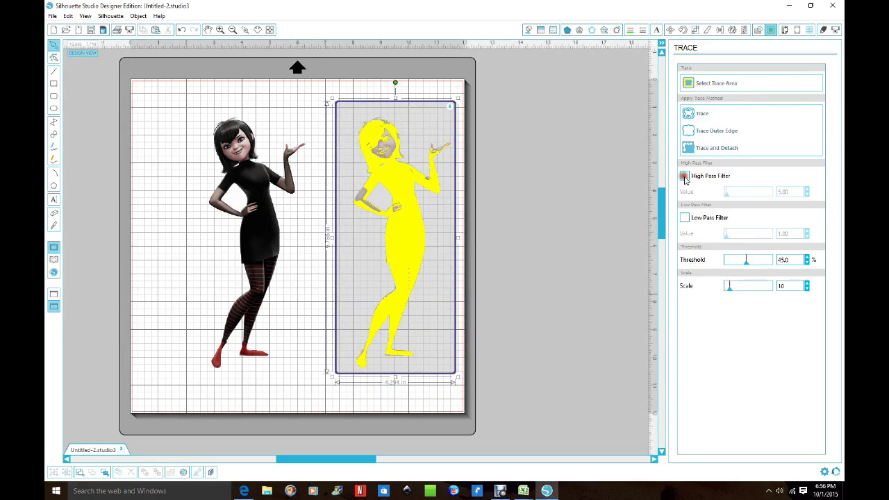
click(744, 265)
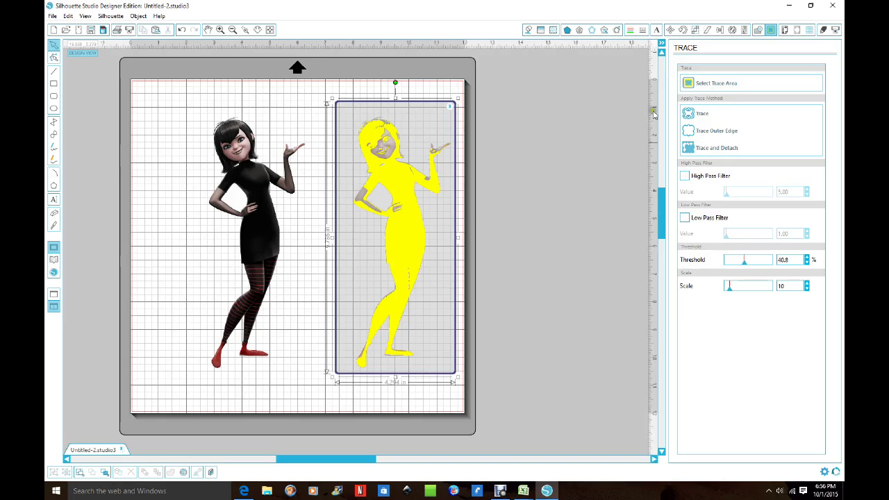
click(181, 31)
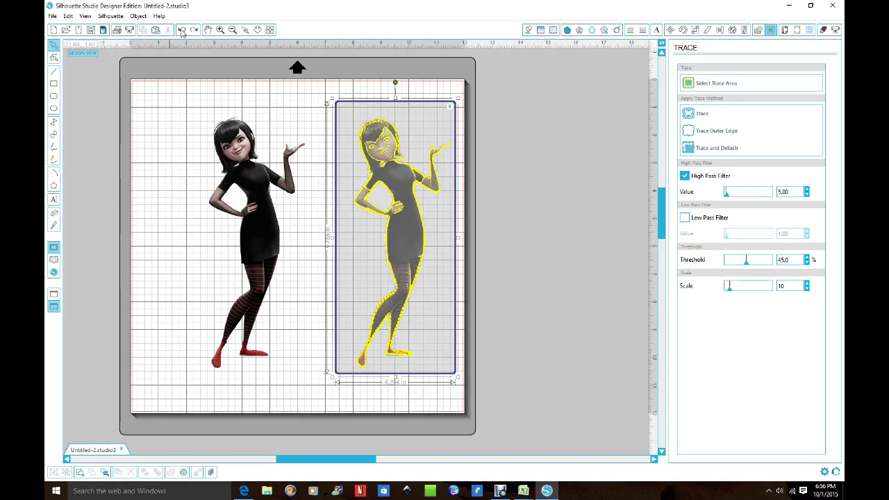
Trace an area about 1.9 by 2.4 in around the right-hand girl's bent arm, with the high pass filter off and threshold 66.6%.
click(710, 85)
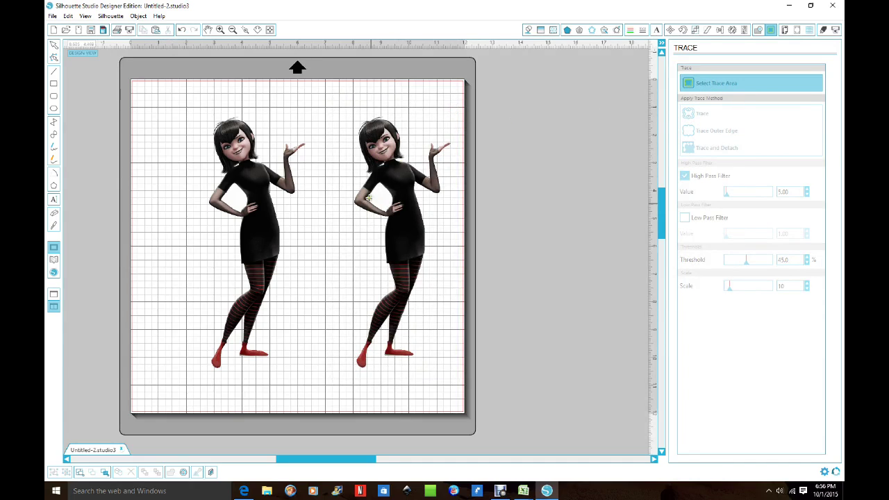
mouse_move(354, 153)
mouse_down()
mouse_move(408, 200)
mouse_move(406, 219)
mouse_up()
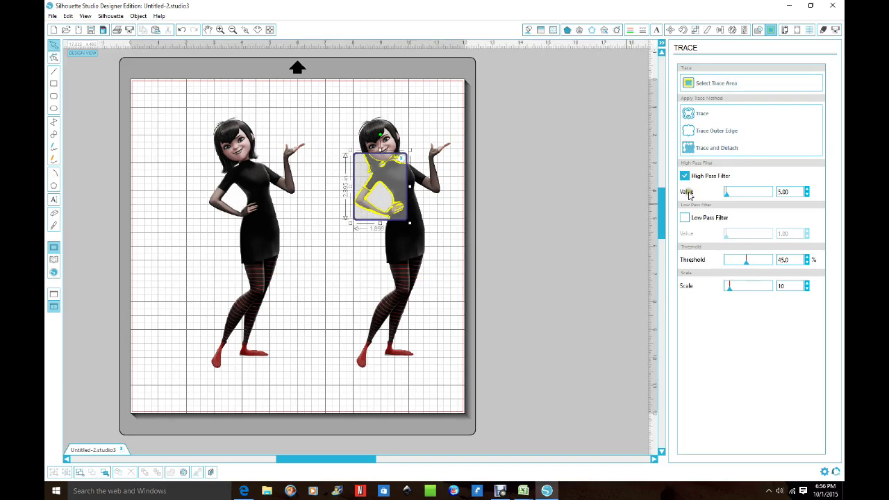
drag(747, 267, 751, 268)
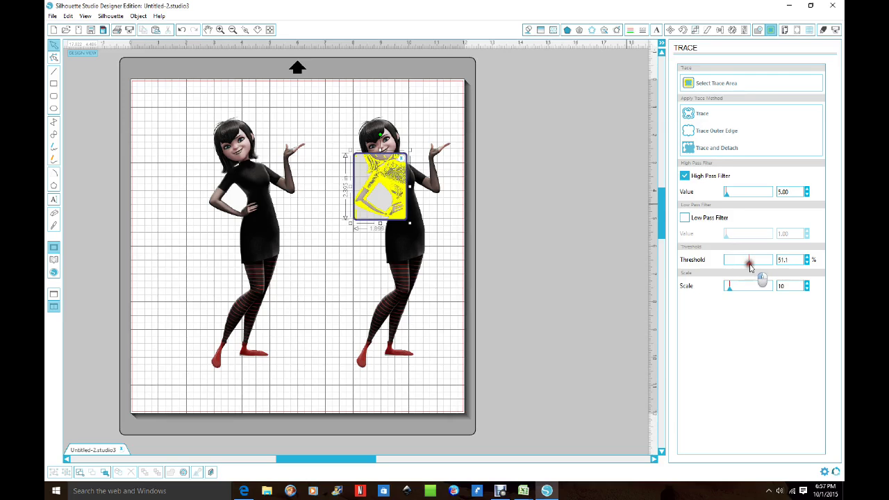
drag(751, 267, 749, 269)
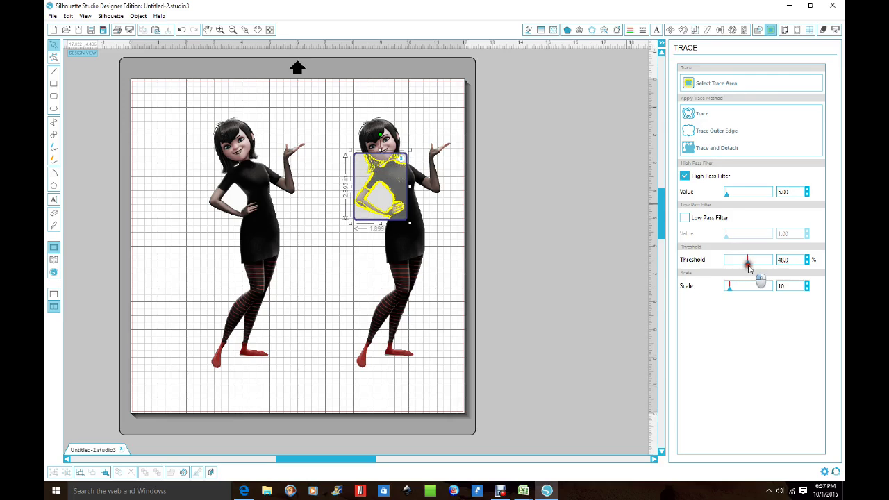
click(685, 177)
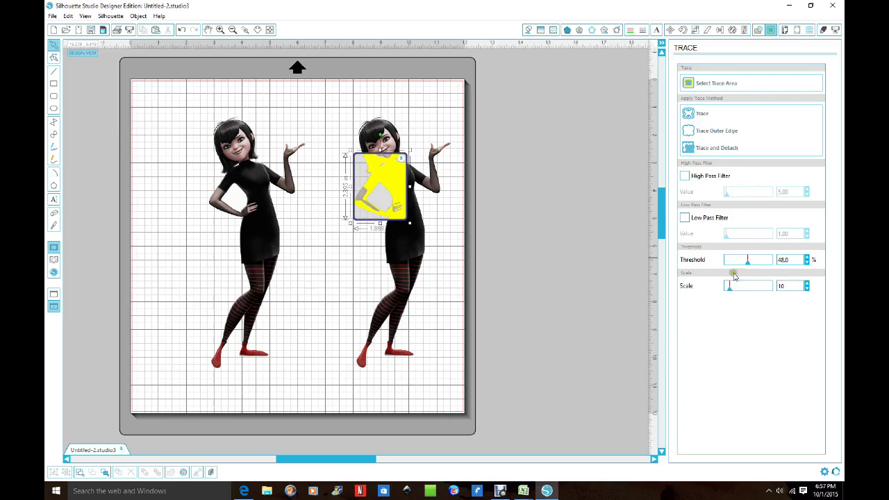
drag(748, 267, 751, 267)
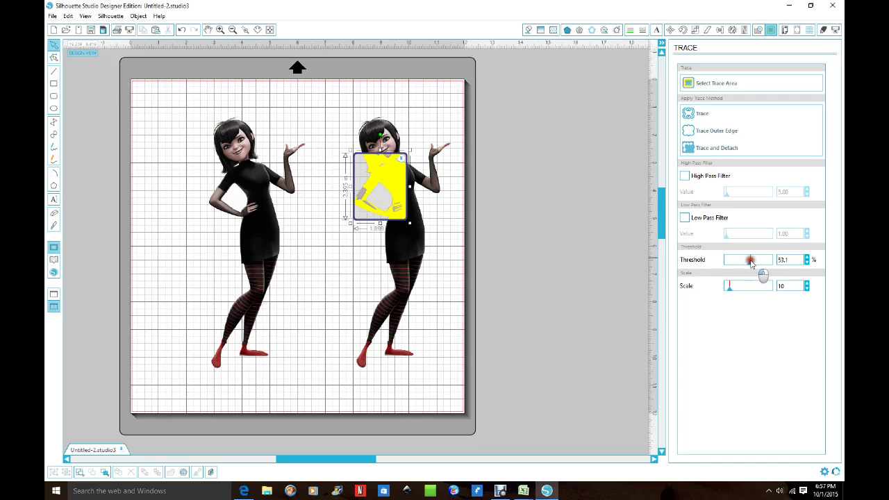
drag(751, 262, 758, 257)
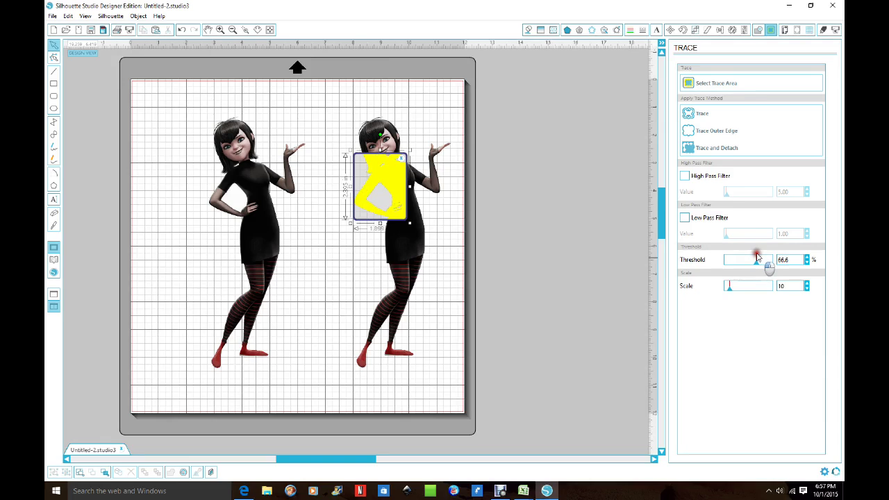
click(699, 116)
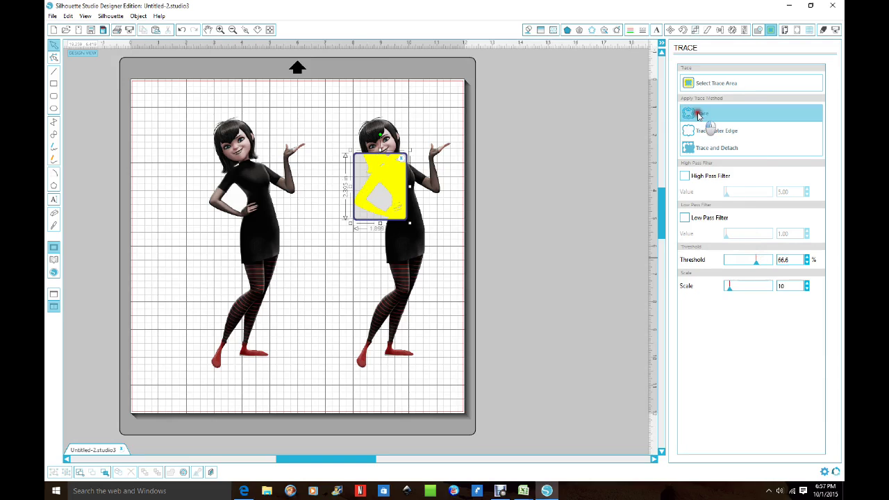
Delete the right-hand girl and release the compound path of the arm trace left on the page.
drag(408, 252, 586, 236)
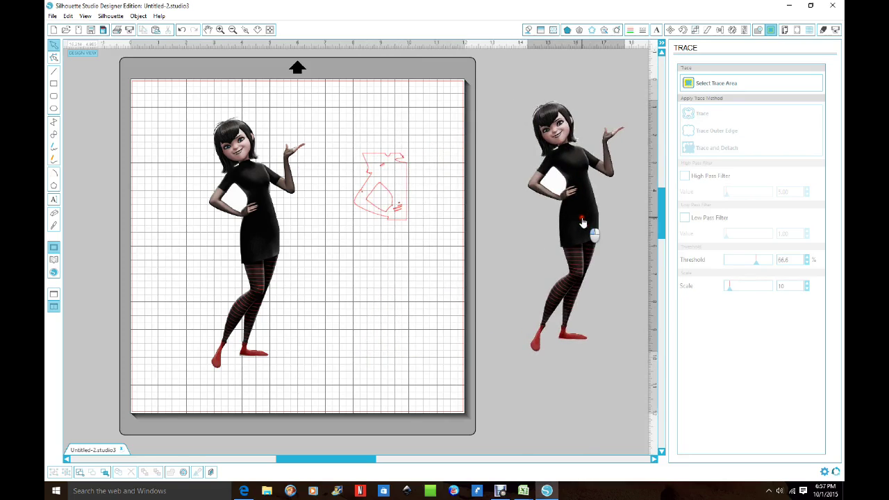
key(Delete)
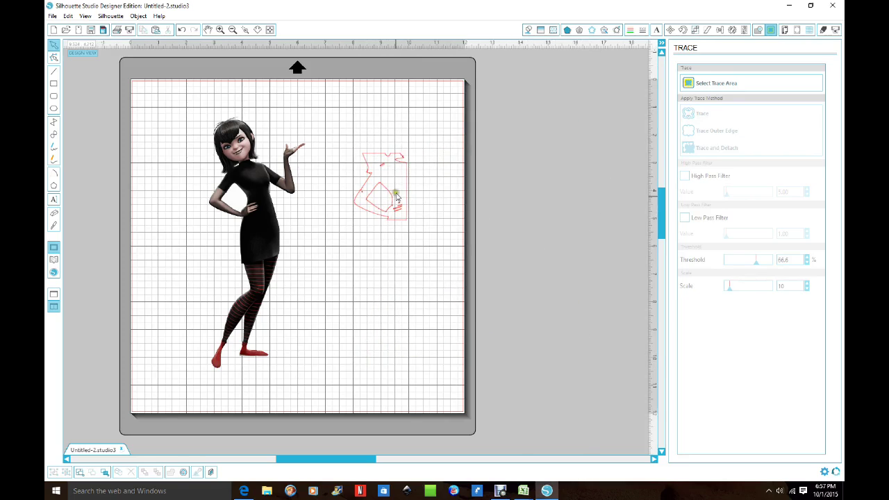
mouse_move(333, 127)
mouse_down()
mouse_move(352, 139)
mouse_move(429, 237)
mouse_up()
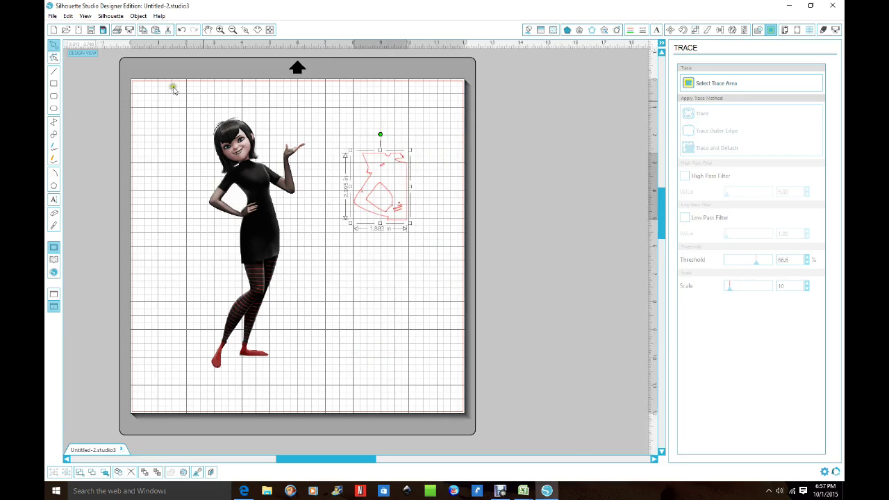
click(138, 15)
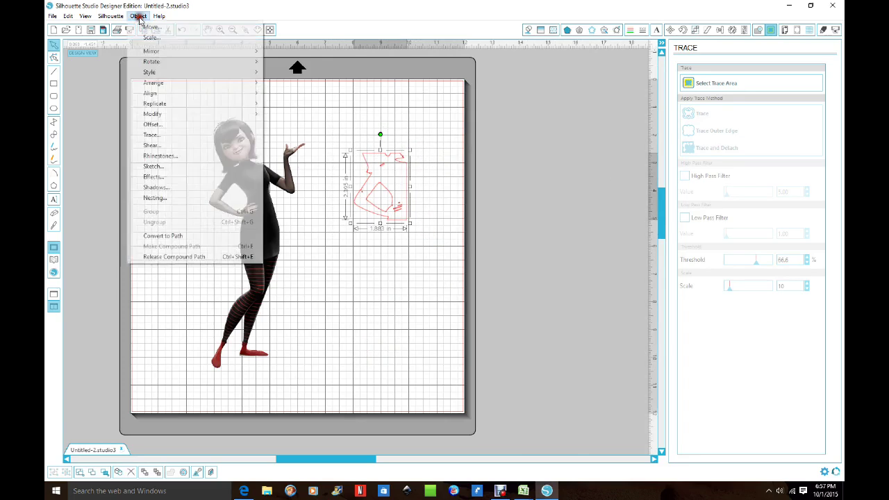
click(174, 257)
Move the large outer outline off the page and delete the small stray pieces around the arm-gap shape.
click(384, 308)
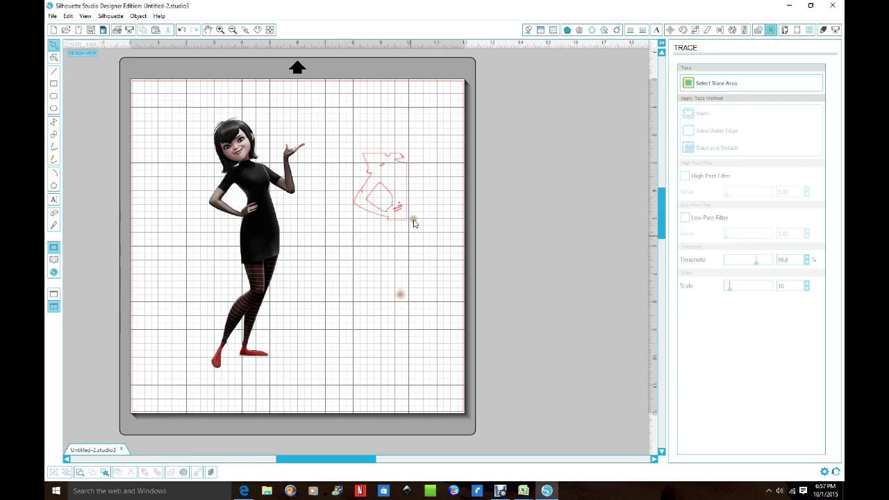
drag(407, 192, 566, 190)
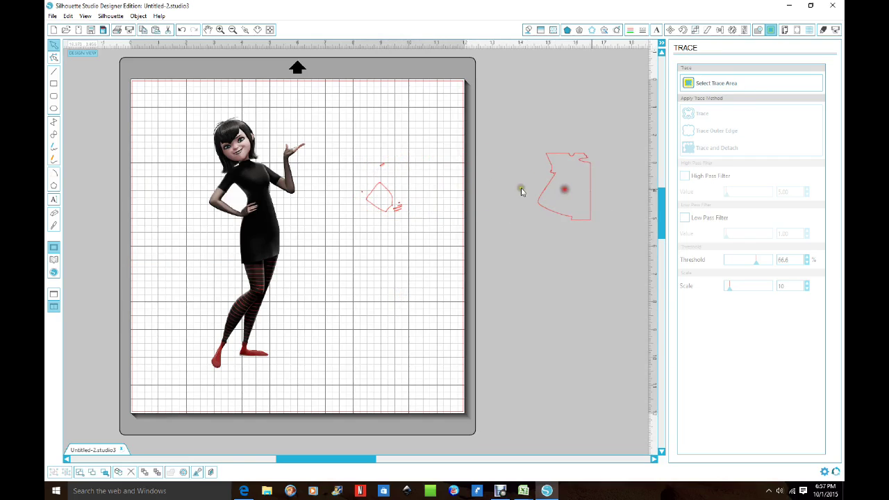
mouse_move(404, 198)
mouse_down()
mouse_move(417, 225)
mouse_move(401, 227)
mouse_up()
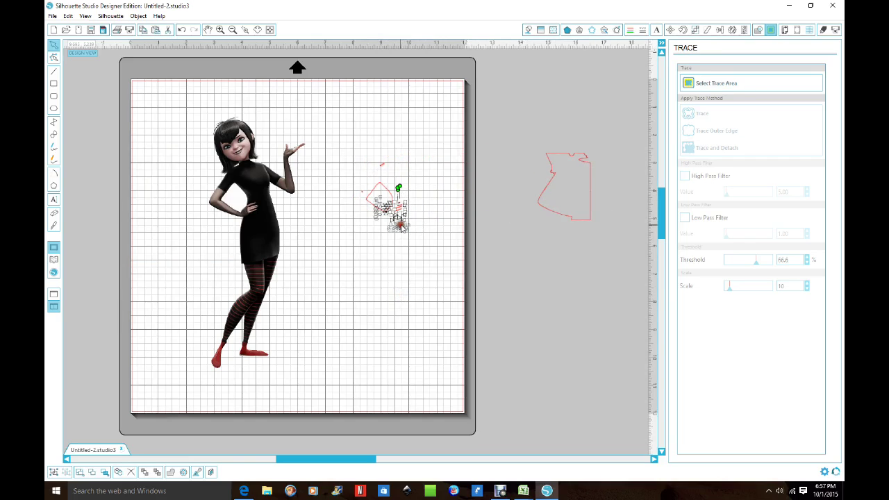
key(Delete)
click(361, 192)
key(Delete)
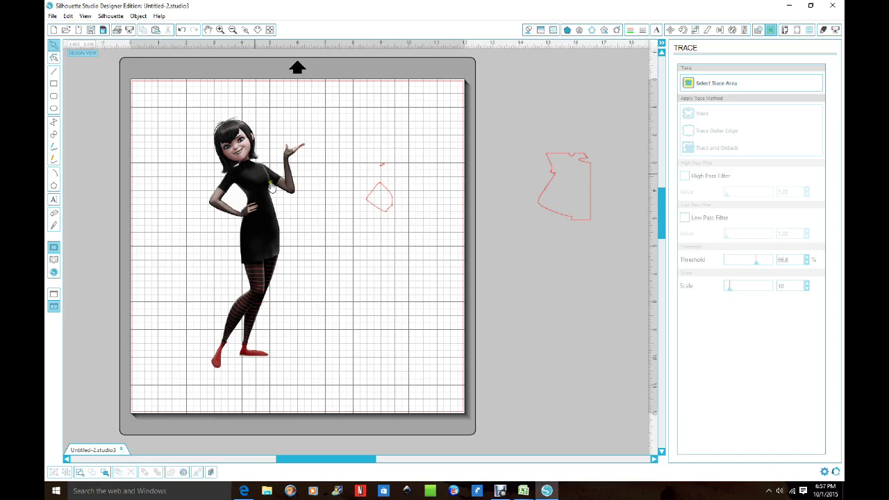
Position the arm-gap shape inside the remaining girl's bent arm and the small sliver at her neck.
drag(377, 211, 232, 213)
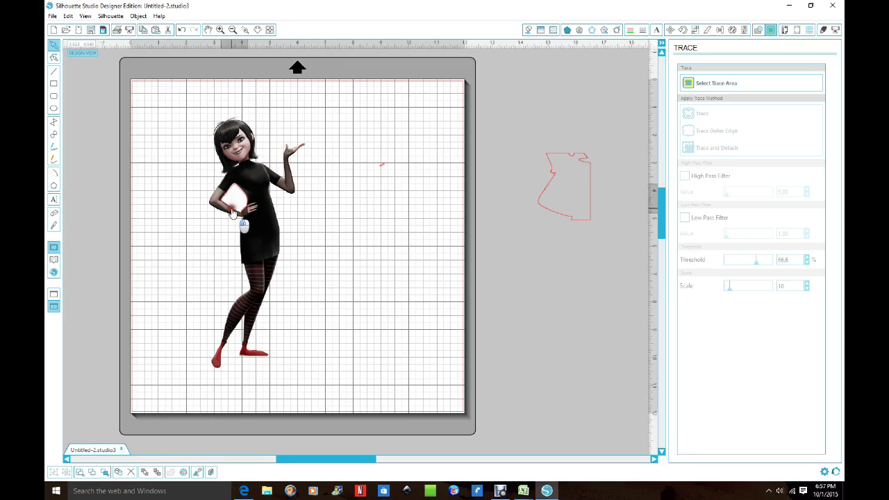
click(383, 165)
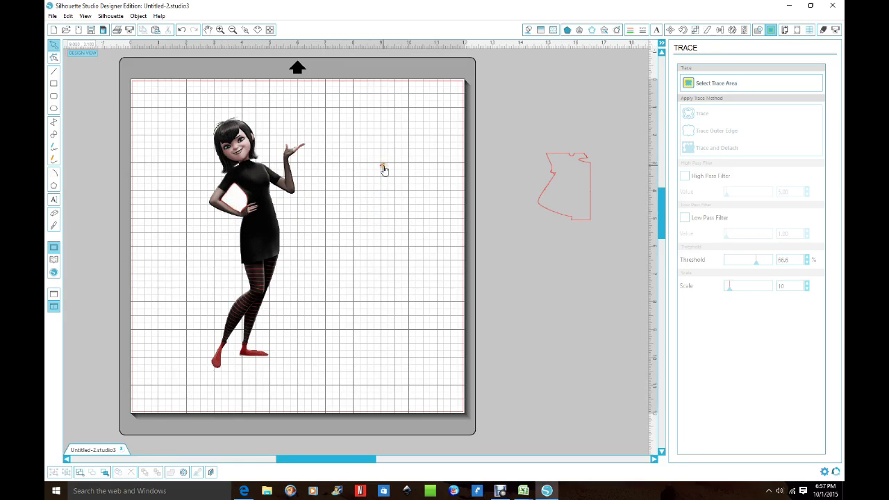
click(238, 170)
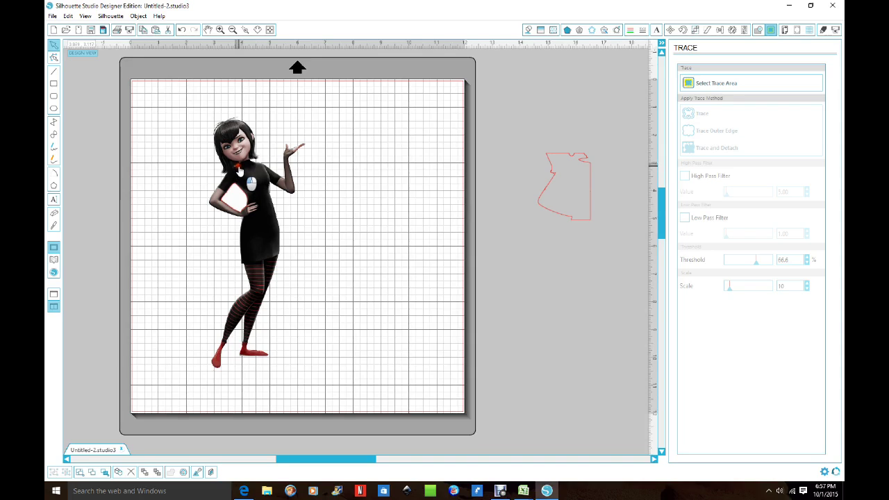
click(306, 170)
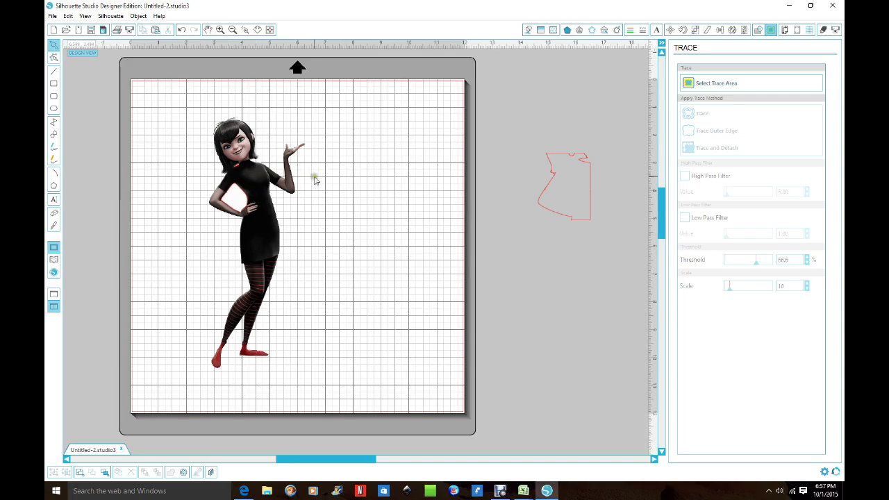
click(239, 169)
Make a compound path from the girl and the two gap shapes placed on her.
click(344, 163)
key(ctrl+a)
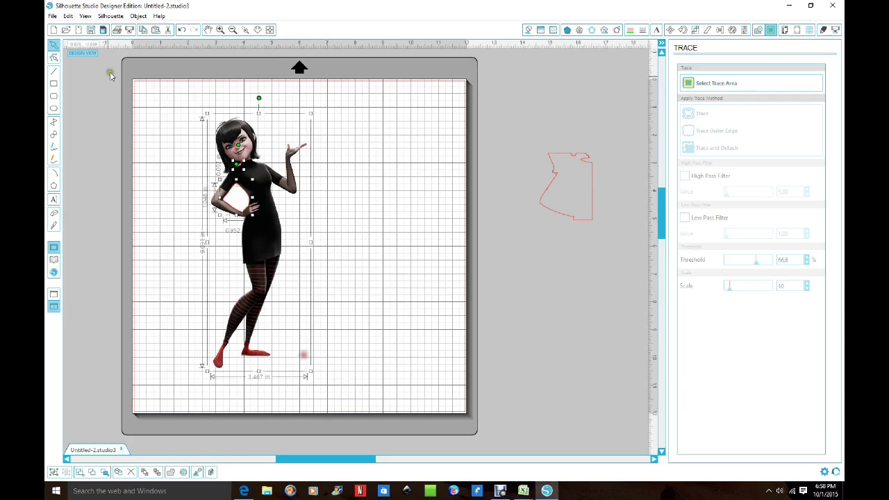
click(137, 16)
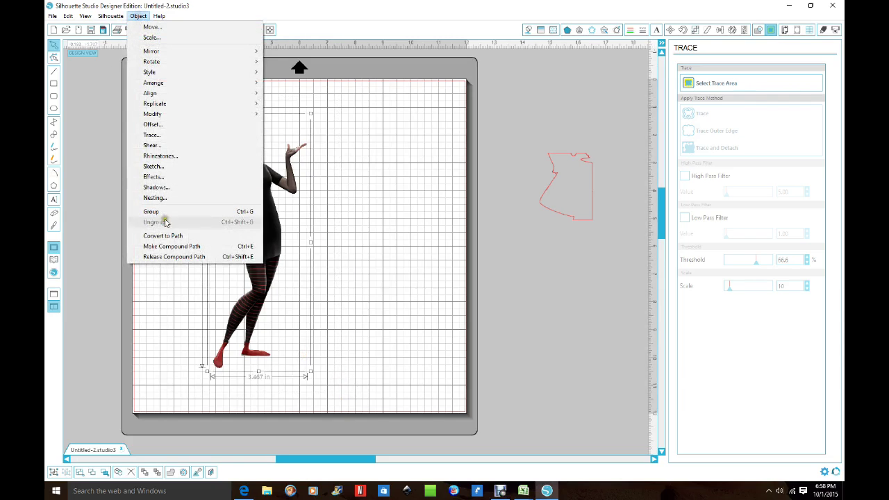
click(168, 247)
Move the combined girl off the page and back near its centre, and open the cut settings to preview her cut lines.
mouse_move(263, 228)
mouse_down()
mouse_move(378, 292)
mouse_move(506, 280)
mouse_move(532, 293)
mouse_up()
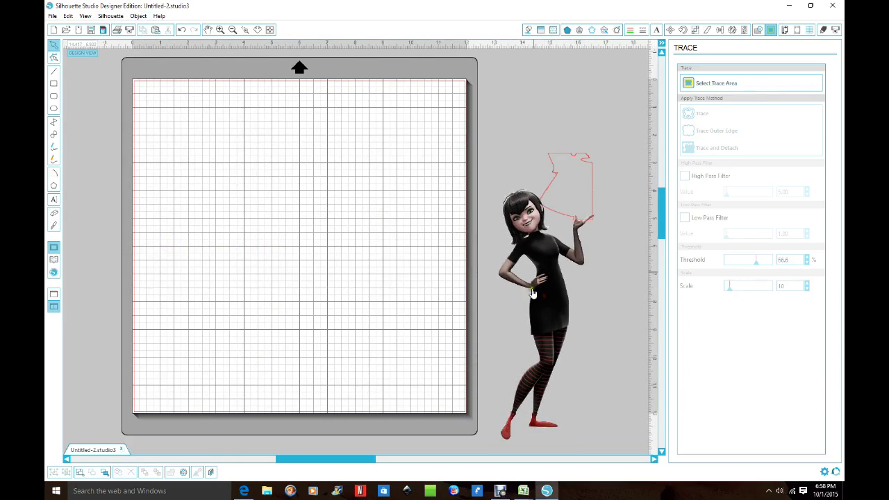
mouse_move(527, 236)
mouse_down()
mouse_move(510, 263)
mouse_move(458, 268)
mouse_move(537, 273)
mouse_move(505, 250)
mouse_move(342, 211)
mouse_up()
click(823, 30)
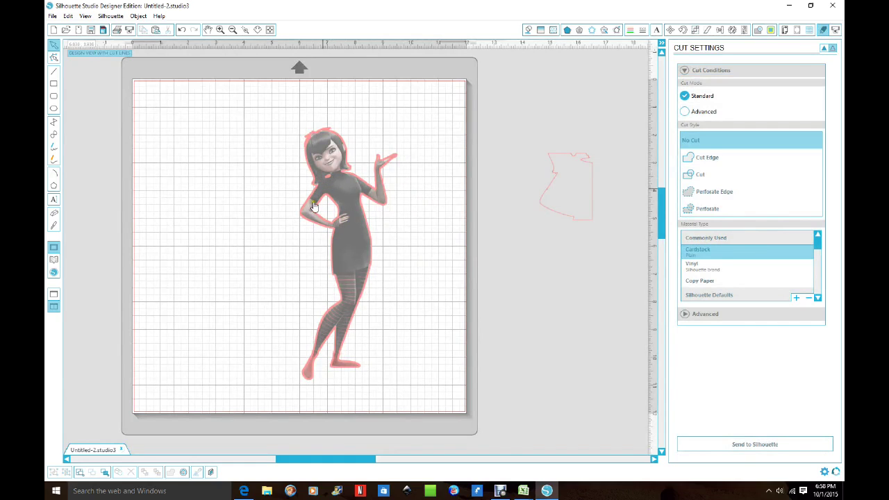
Delete the girl and the leftover trace outline beside the page.
click(352, 194)
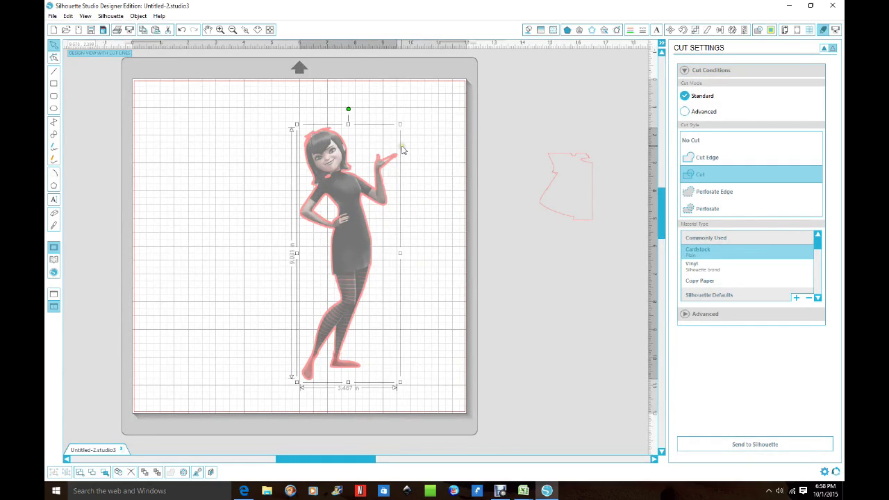
key(Delete)
click(578, 155)
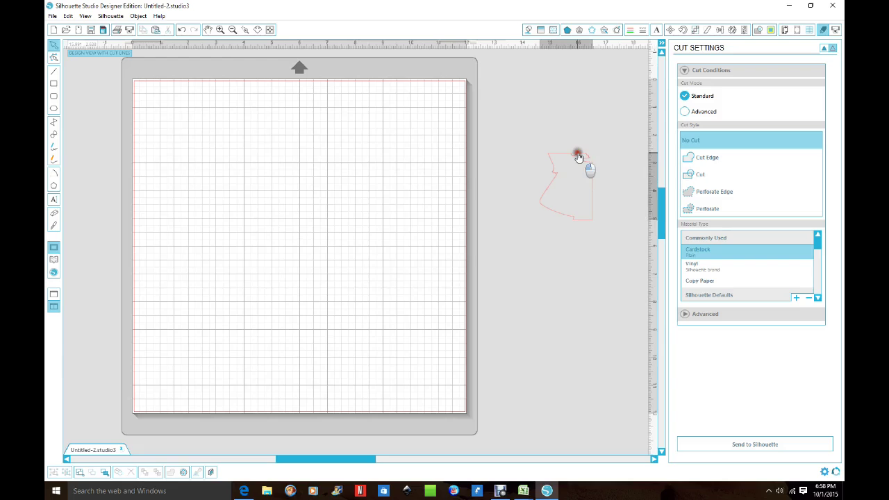
key(Delete)
Place the curly-haired boy's picture on the left half of the page and display the design page settings.
drag(319, 460, 248, 458)
drag(111, 229, 496, 222)
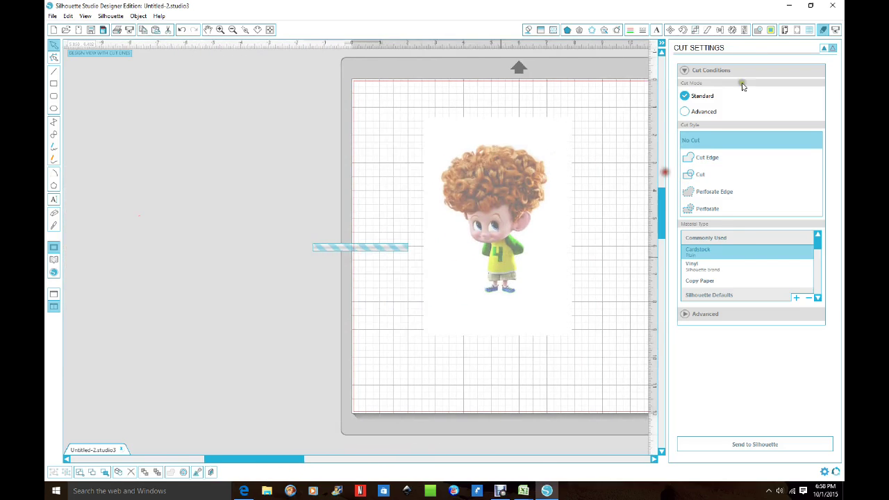
click(784, 29)
drag(251, 464, 305, 459)
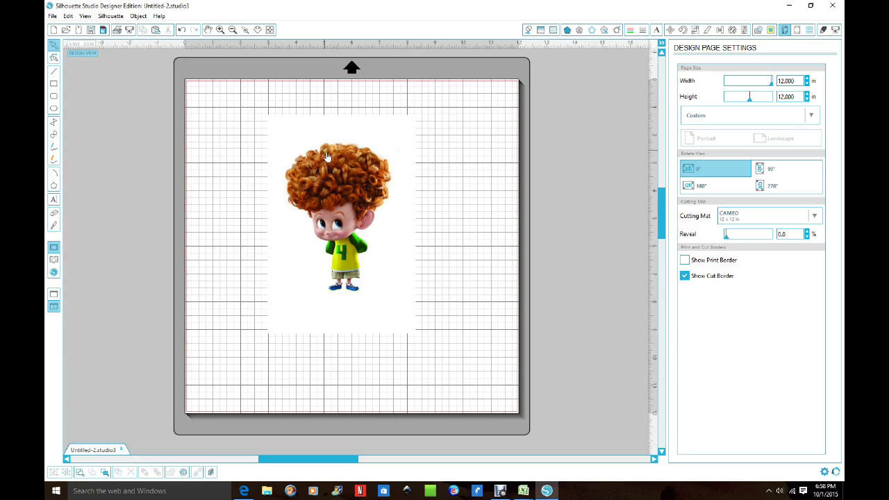
drag(361, 180, 304, 176)
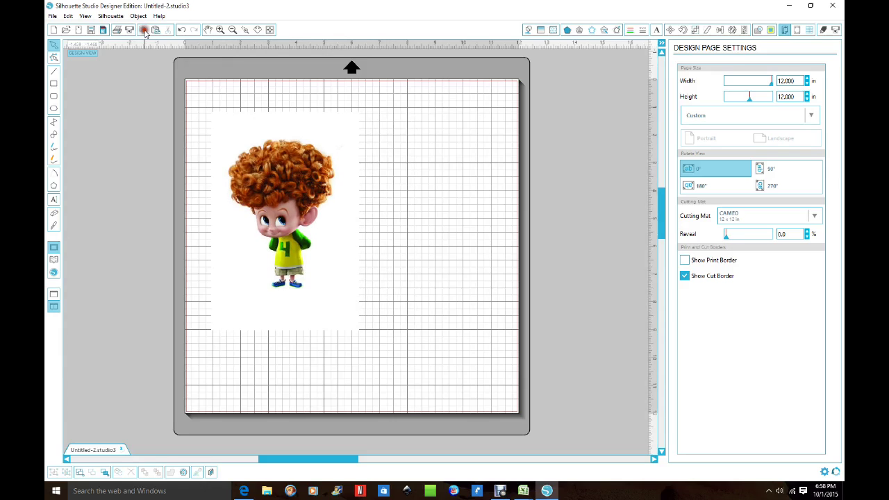
click(333, 212)
click(144, 29)
click(155, 30)
drag(333, 281, 521, 280)
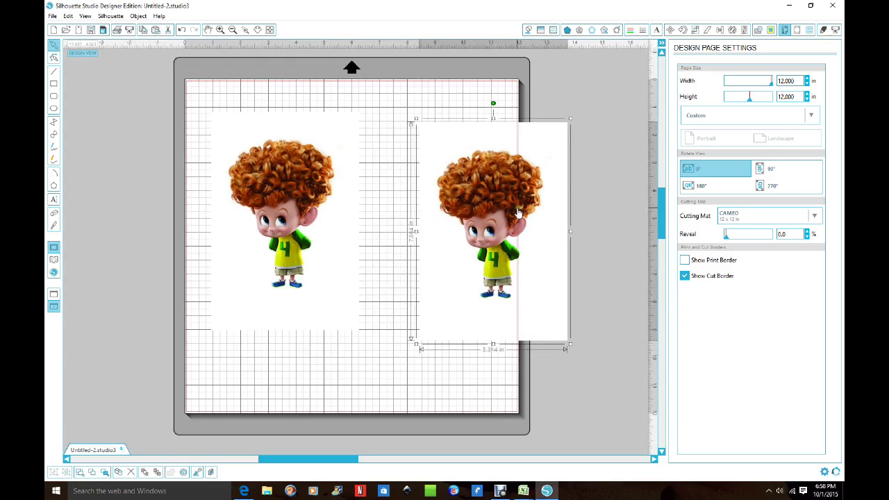
drag(520, 213, 528, 190)
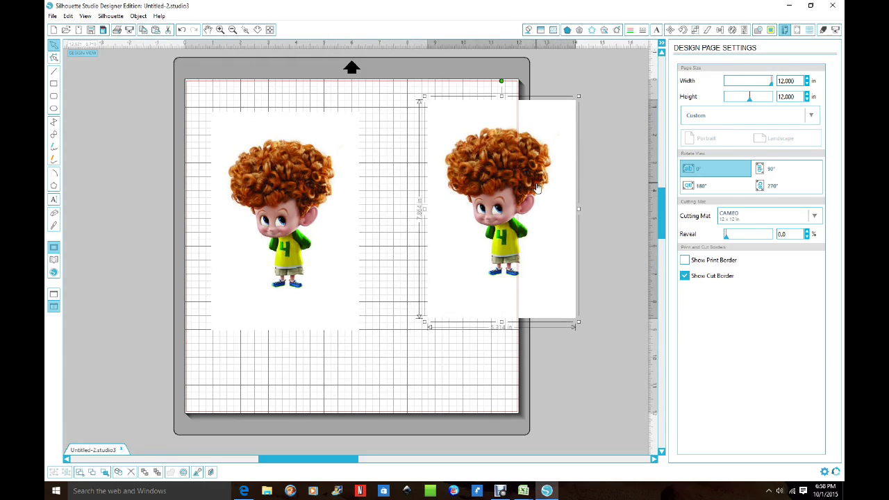
key(Delete)
Set a trace area about 4.1 by 5.6 in closely around the curly-haired boy.
key(ctrl+a)
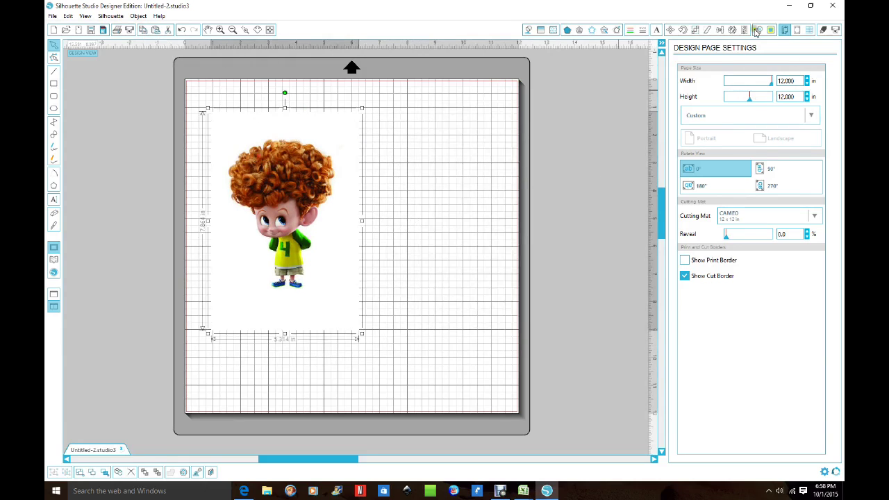
click(771, 31)
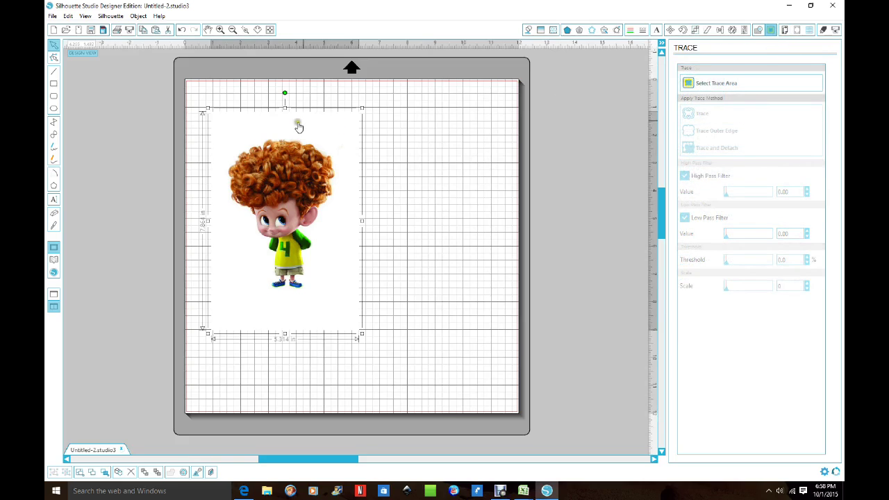
click(691, 81)
mouse_move(212, 121)
mouse_down()
mouse_move(359, 254)
mouse_move(347, 313)
mouse_move(343, 285)
mouse_move(346, 292)
mouse_up()
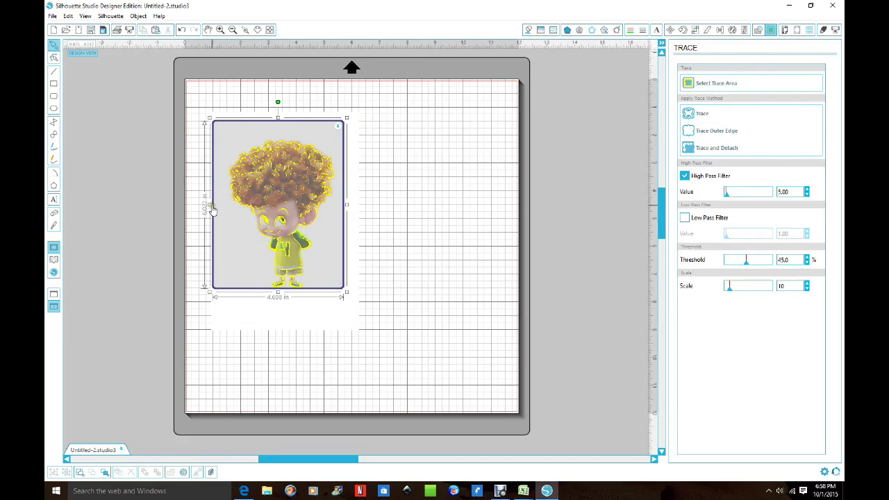
drag(211, 209, 221, 206)
mouse_move(346, 205)
mouse_down()
mouse_move(352, 208)
mouse_move(341, 206)
mouse_up()
drag(281, 118, 282, 128)
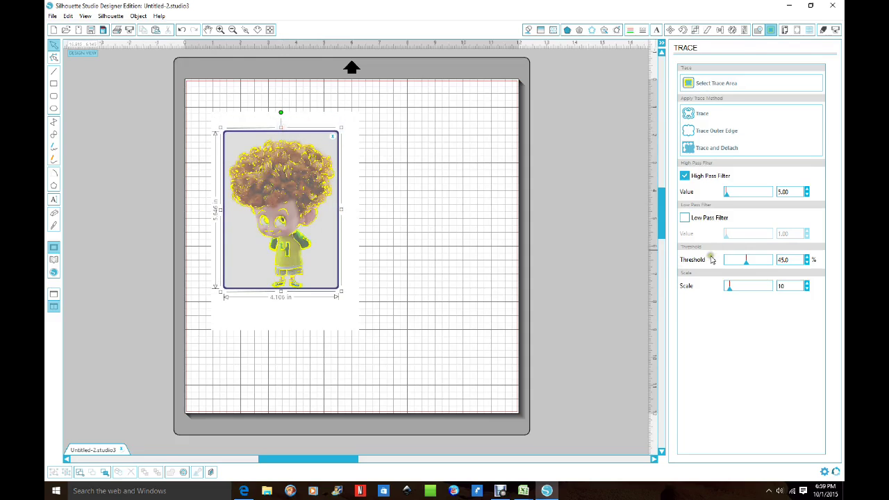
Trace and detach the boy with the high pass filter off and the threshold at 89.2%.
click(684, 177)
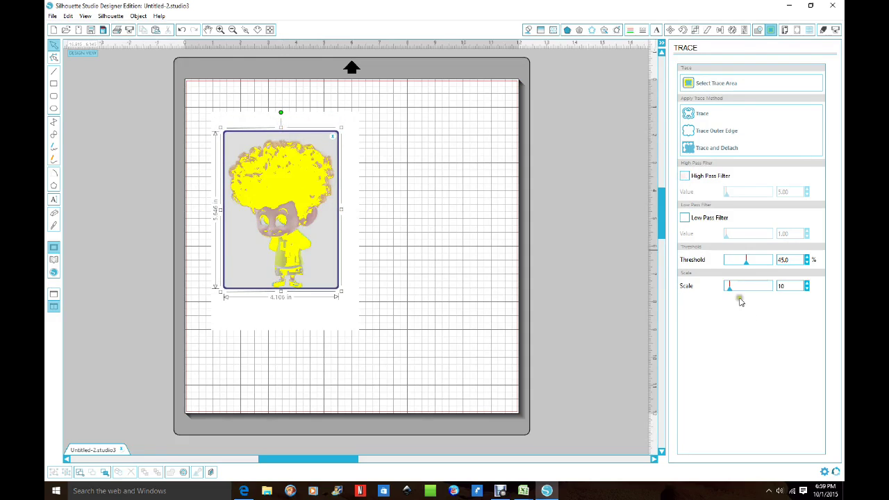
drag(743, 266, 767, 259)
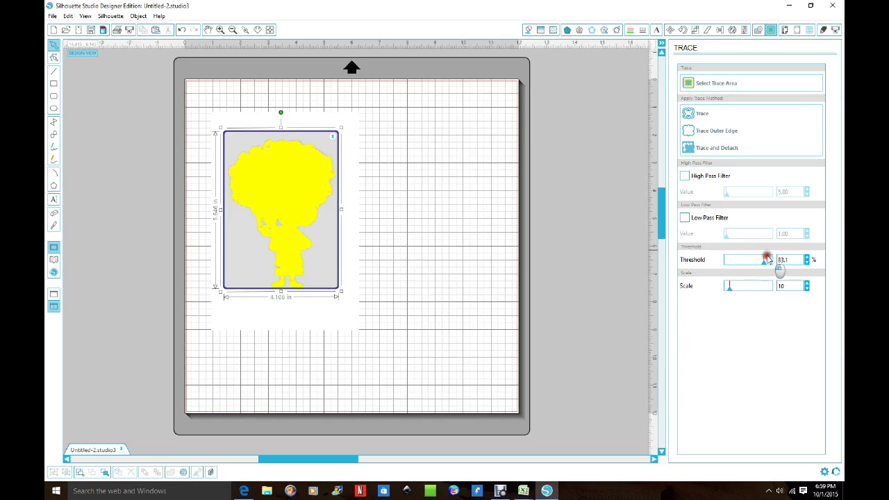
click(717, 150)
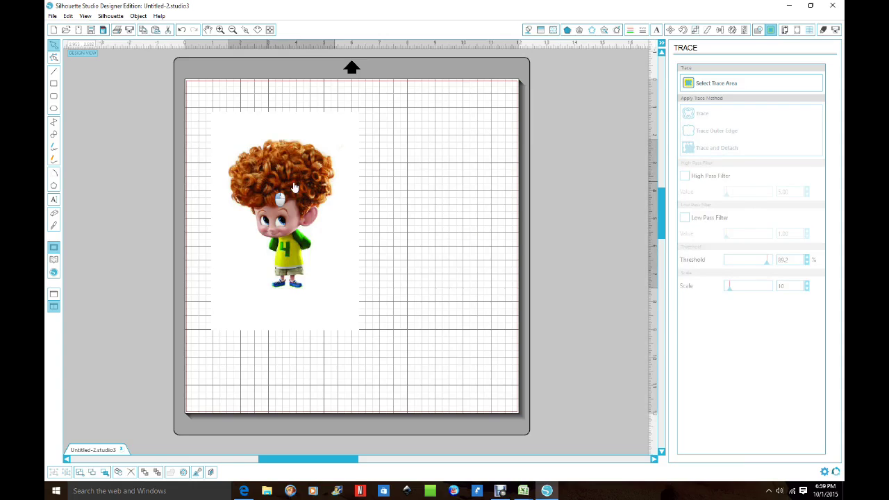
Move the detached boy out of his background and delete the leftover background.
drag(293, 190, 536, 182)
click(238, 97)
drag(185, 93, 381, 333)
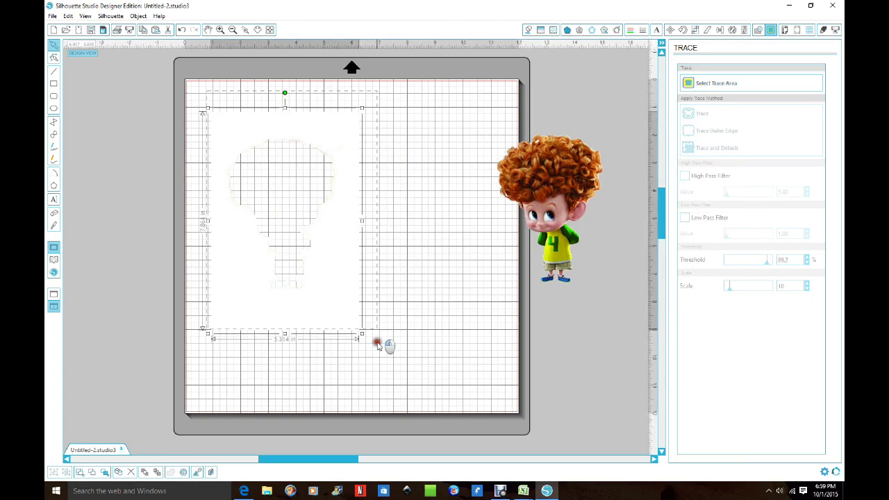
key(Delete)
Bring the detached boy back onto the page, duplicate him and place the two copies side by side.
drag(567, 197, 346, 212)
click(143, 29)
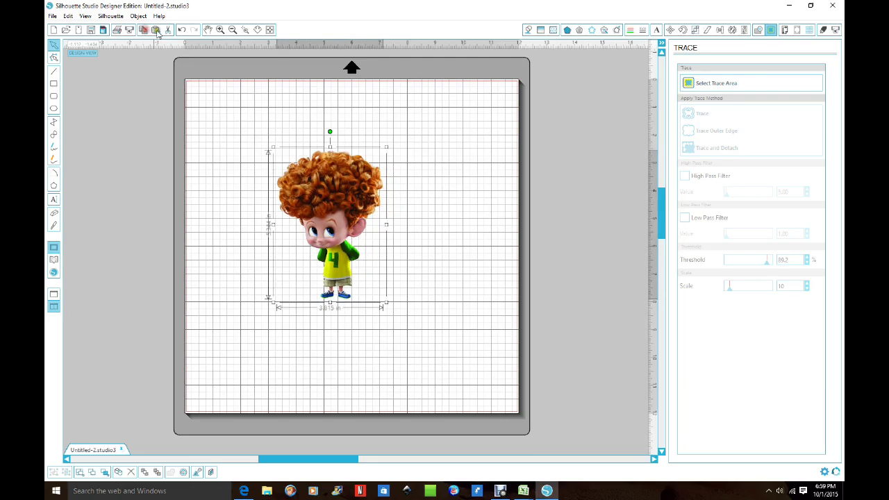
click(155, 30)
drag(348, 208, 547, 228)
click(444, 212)
drag(326, 205, 305, 208)
drag(552, 222, 476, 205)
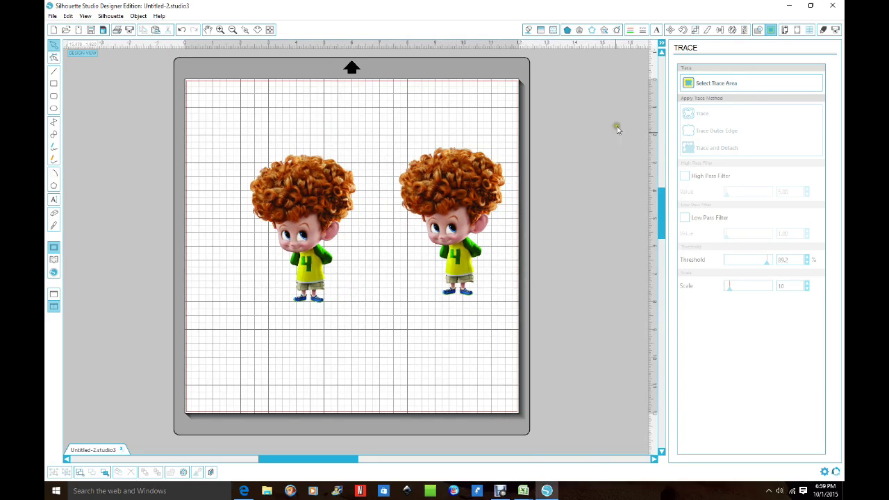
Trace a small area at the top of the boy's hair with the high pass filter off and the threshold at 56.2%.
click(712, 82)
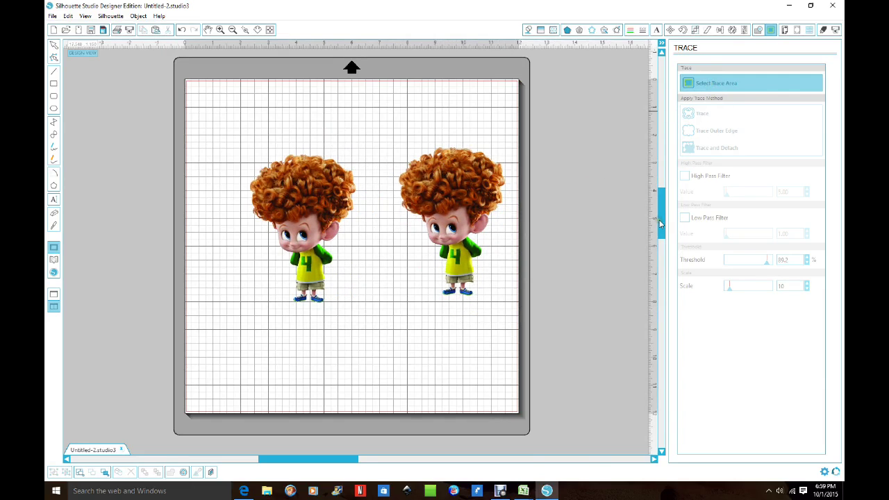
drag(427, 146, 456, 167)
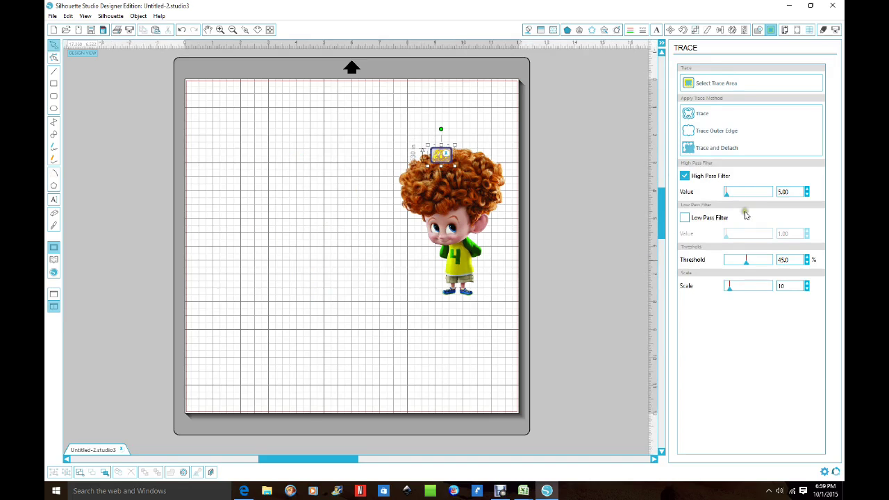
click(686, 177)
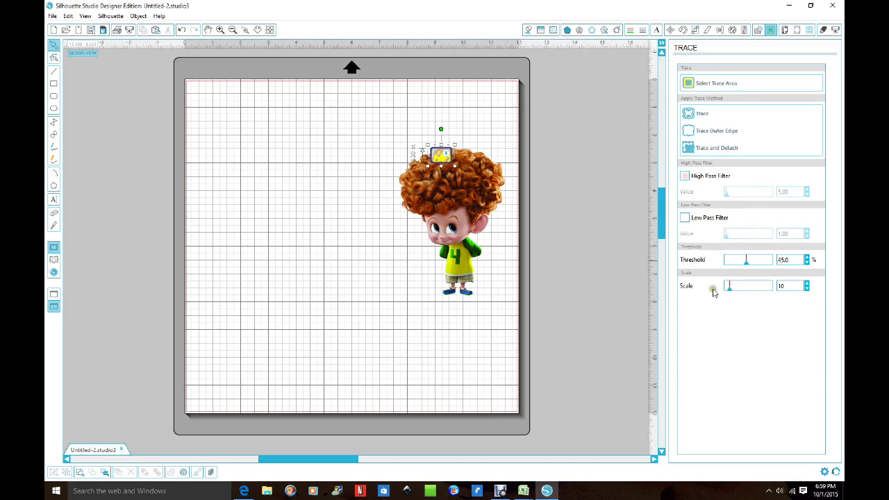
drag(744, 263, 752, 263)
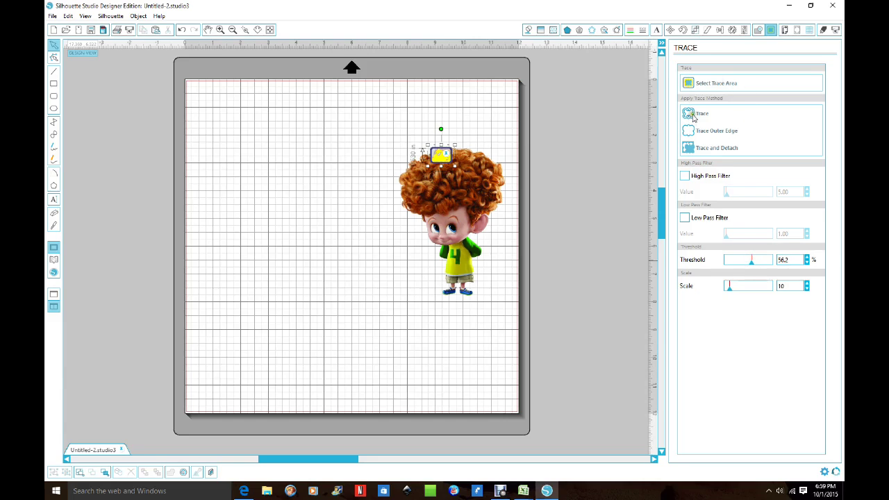
click(693, 115)
Move the boy off the page and release the compound path of the traced hair outlines.
drag(469, 203, 620, 207)
mouse_move(391, 130)
mouse_down()
mouse_move(487, 158)
mouse_move(480, 190)
mouse_up()
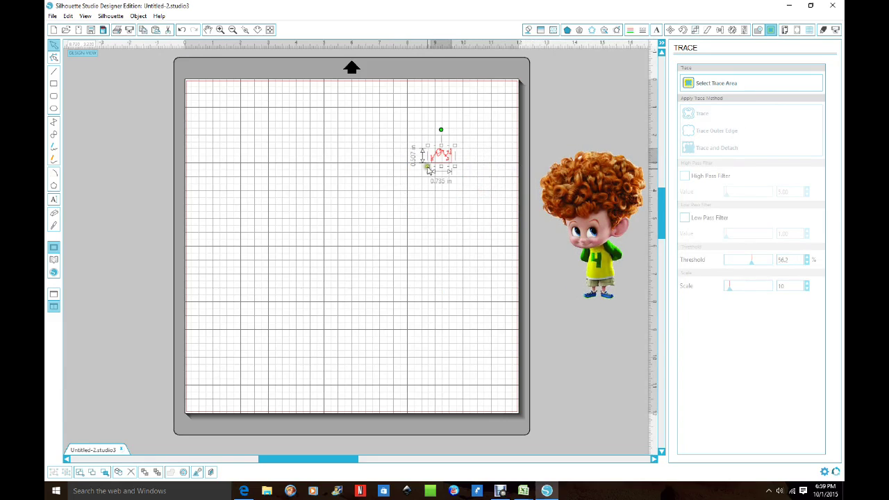
click(139, 15)
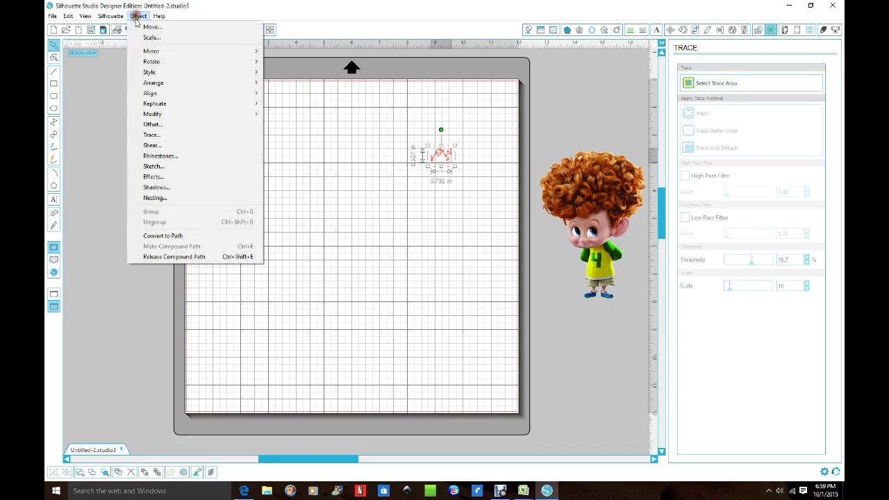
click(169, 257)
click(422, 321)
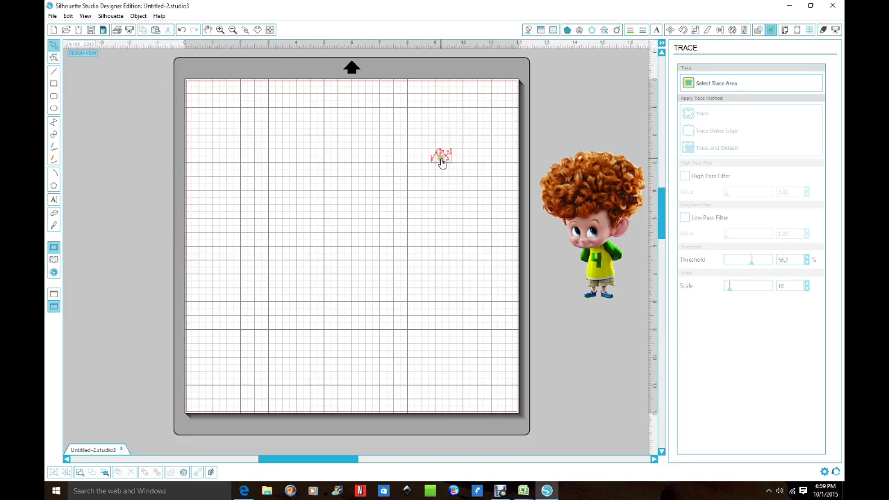
Pull one small traced shape away from the hair outlines and delete the remaining pieces.
mouse_move(440, 160)
mouse_down()
mouse_move(448, 182)
mouse_move(301, 189)
mouse_up()
drag(413, 121, 473, 156)
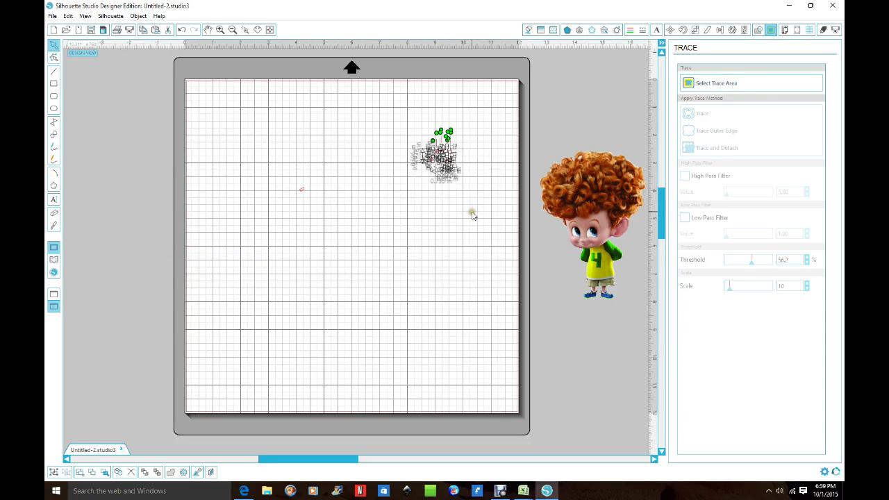
key(Delete)
Bring the boy back onto the page and place the small traced shape at the top of his hair.
drag(623, 205, 418, 215)
drag(304, 194, 379, 176)
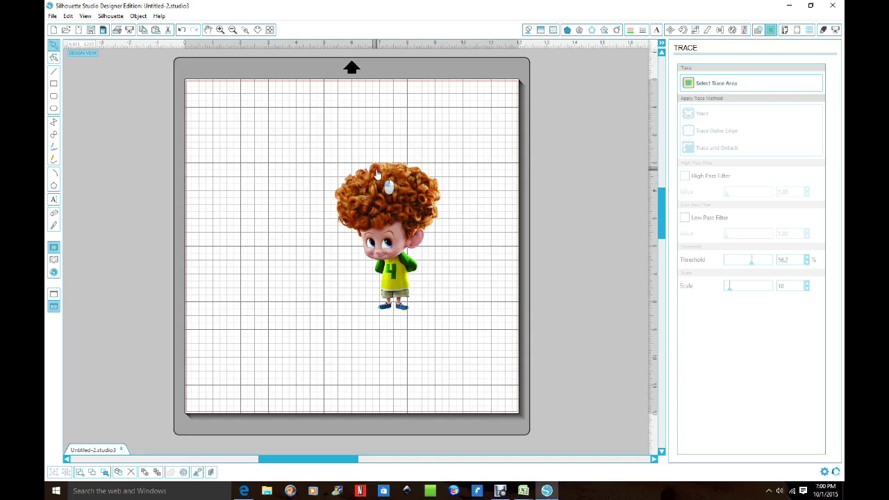
drag(377, 173, 379, 174)
click(276, 79)
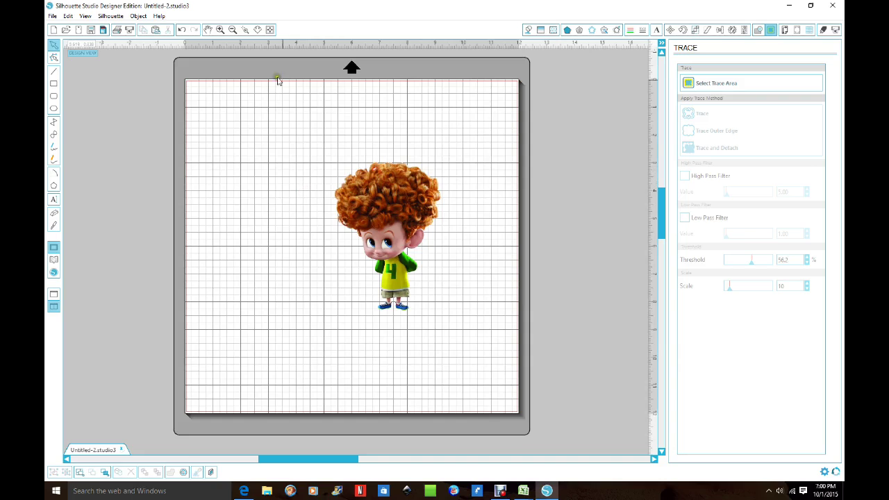
click(474, 324)
Make a compound path from the boy and the small hair shape and shift the result slightly on the page.
drag(222, 113, 292, 246)
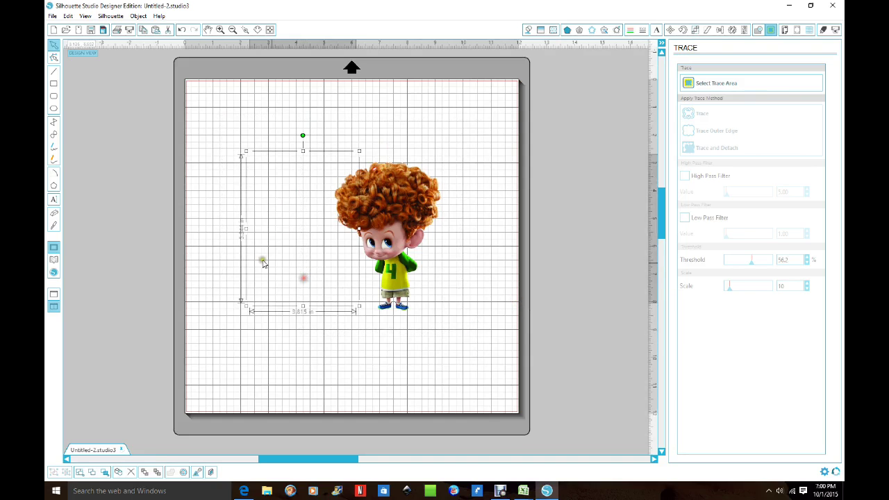
click(297, 258)
mouse_move(314, 141)
mouse_down()
mouse_move(459, 203)
mouse_move(469, 351)
mouse_up()
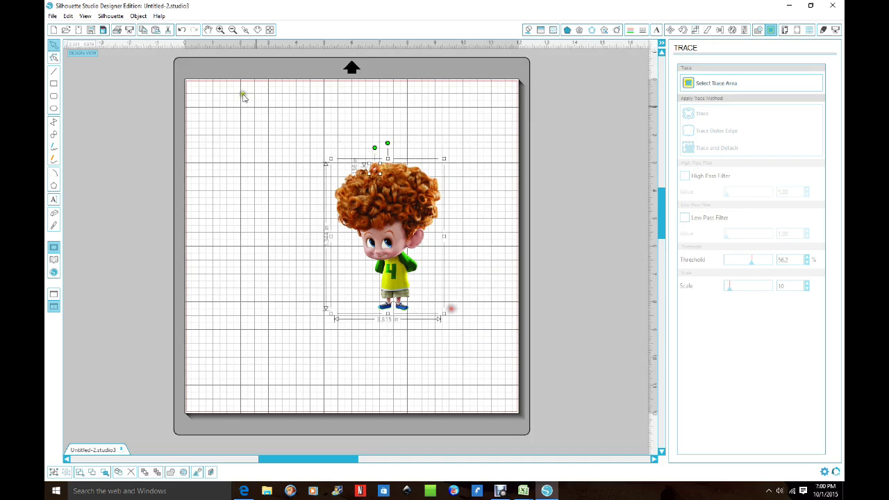
click(138, 15)
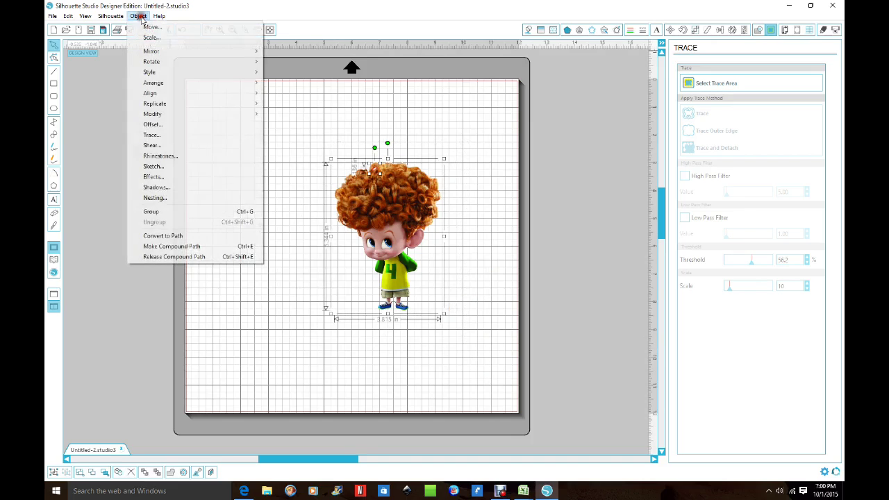
click(172, 245)
mouse_move(387, 222)
mouse_down()
mouse_move(620, 241)
mouse_move(463, 257)
mouse_move(596, 244)
mouse_move(434, 245)
mouse_move(577, 247)
mouse_move(401, 234)
mouse_up()
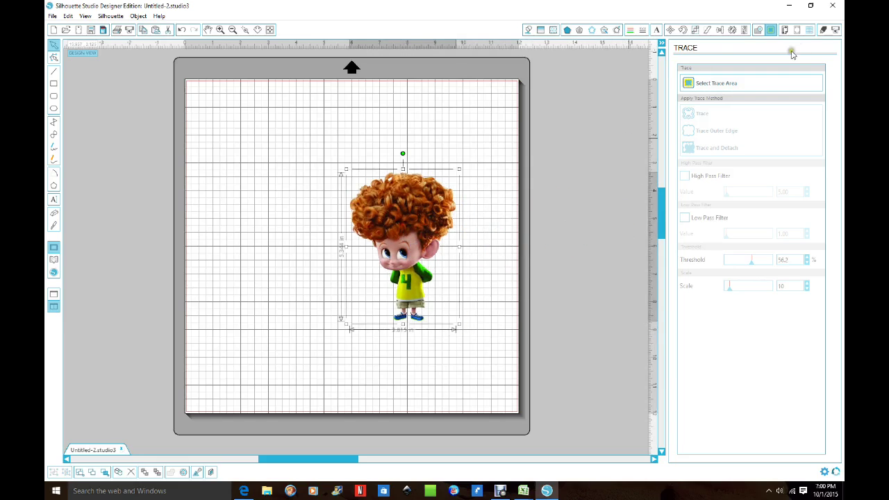
Set the boy's cut style to Cut Edge in the cut settings.
click(823, 29)
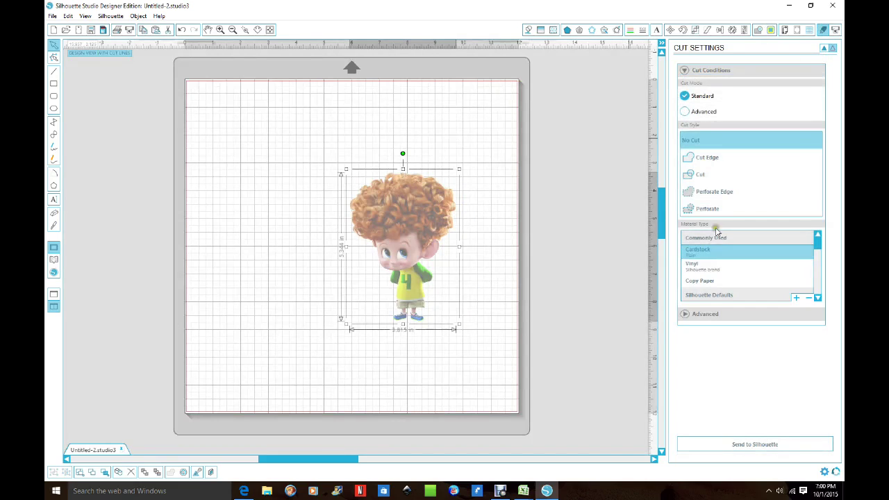
click(696, 157)
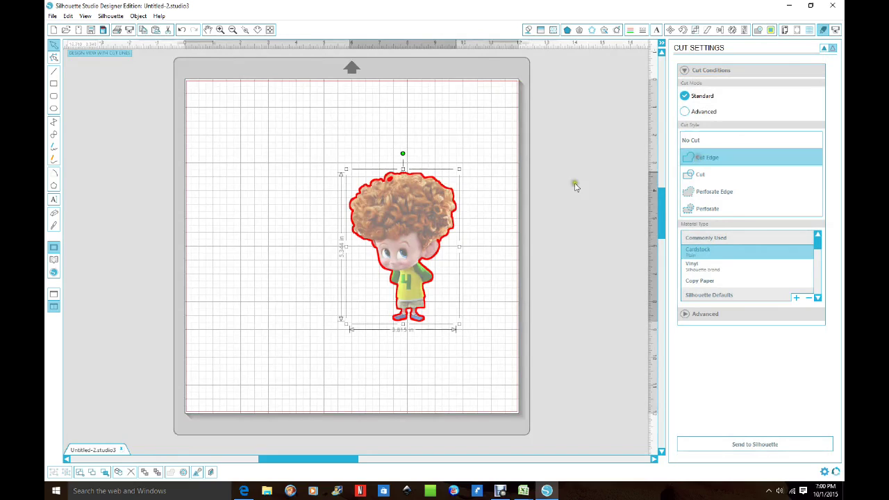